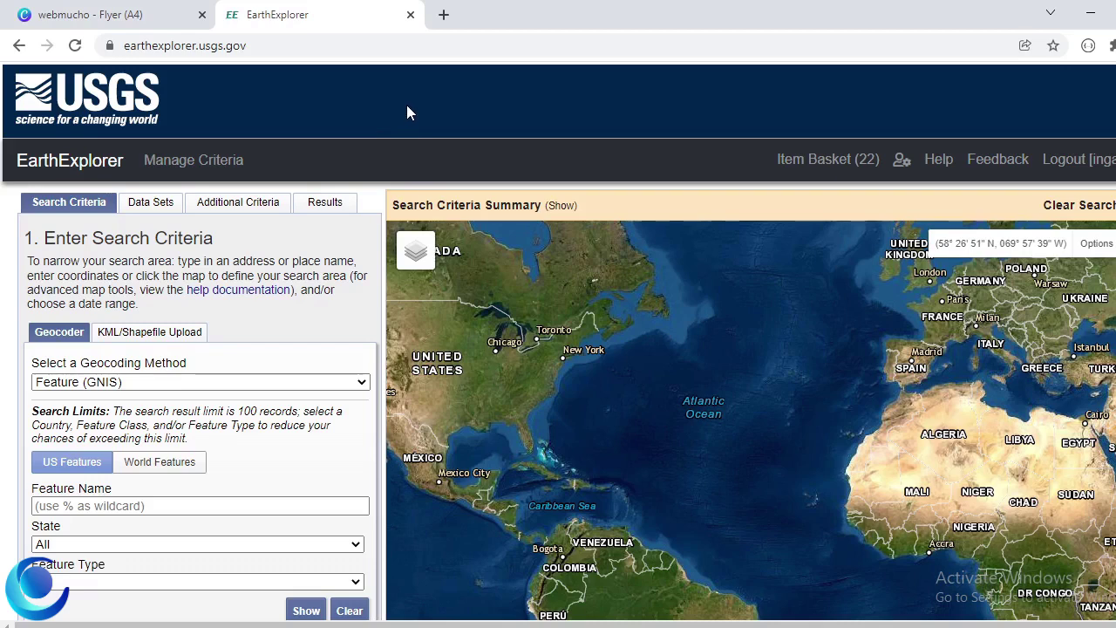
Step: Open a new Chrome tab and start a Google search for 'earth'
left_click(442, 14)
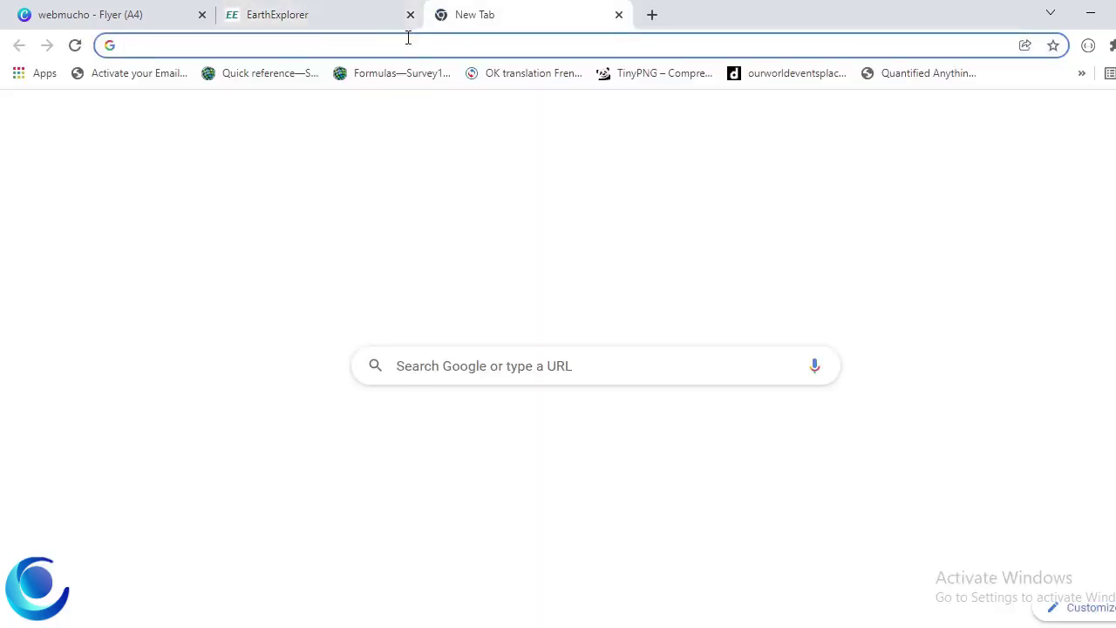
left_click(412, 363)
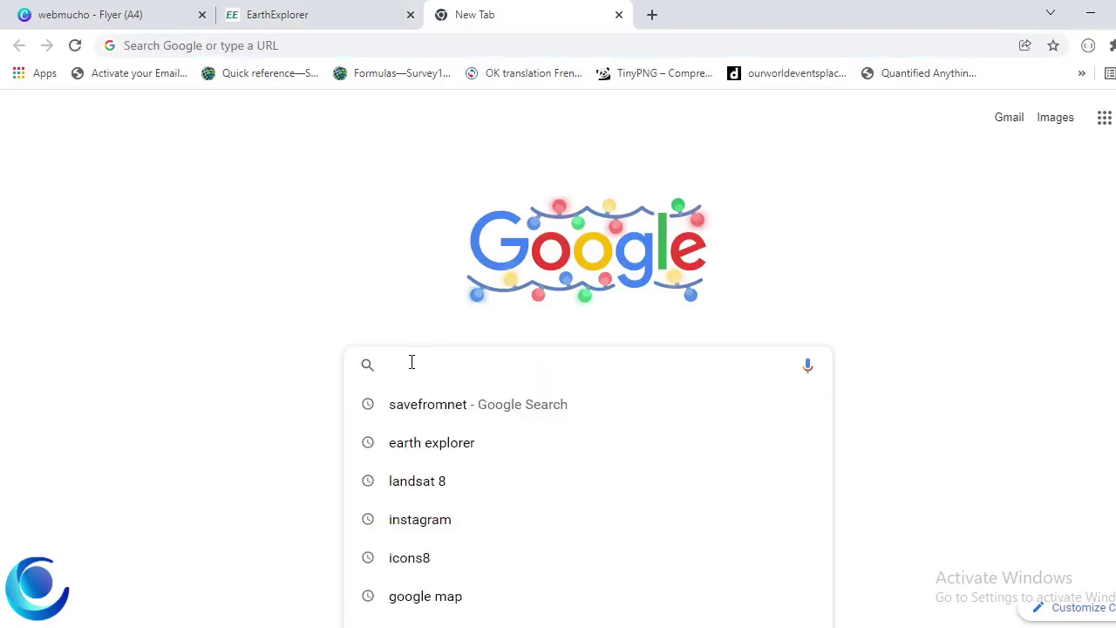
type("earthexplorer.usgs.gov")
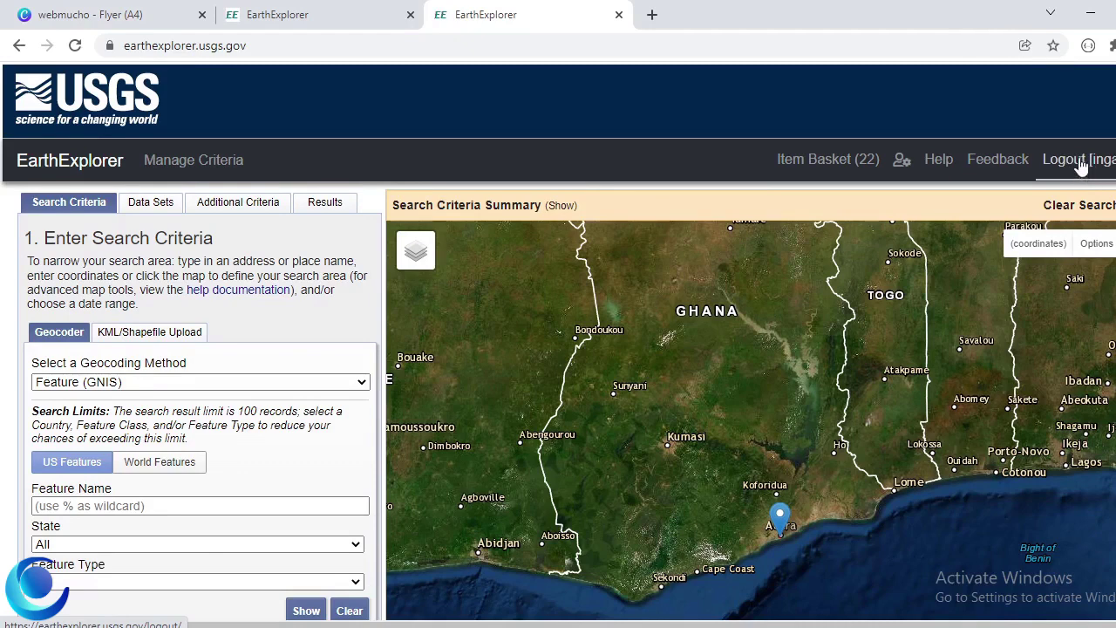
Step: Log out of EarthExplorer, then return to login choosing 'Sign in as a different user'
left_click(1080, 164)
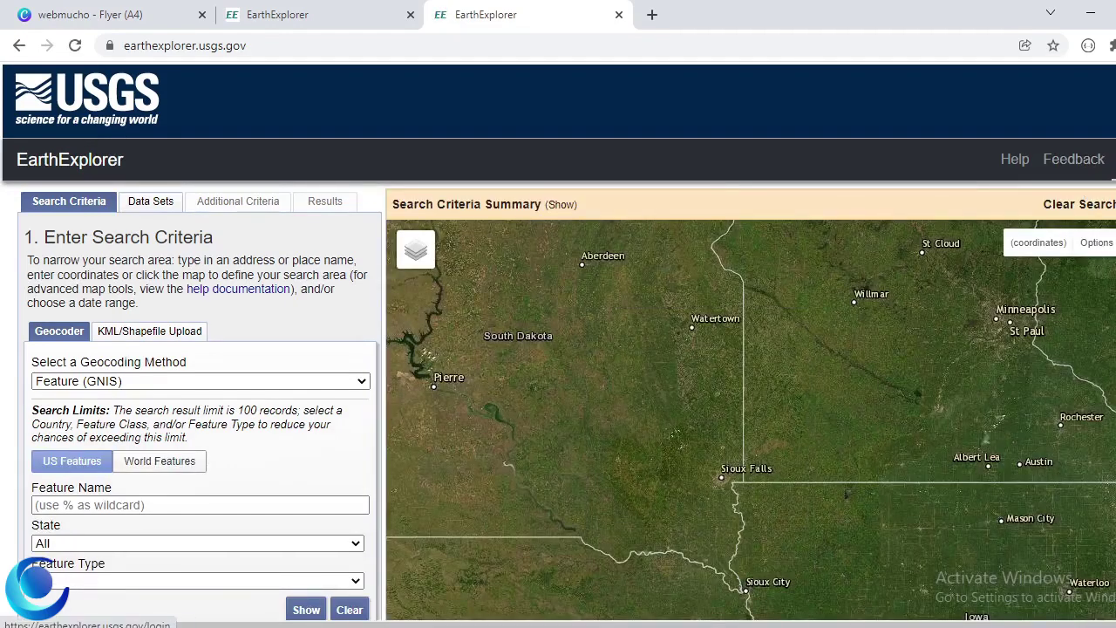
left_click(1108, 161)
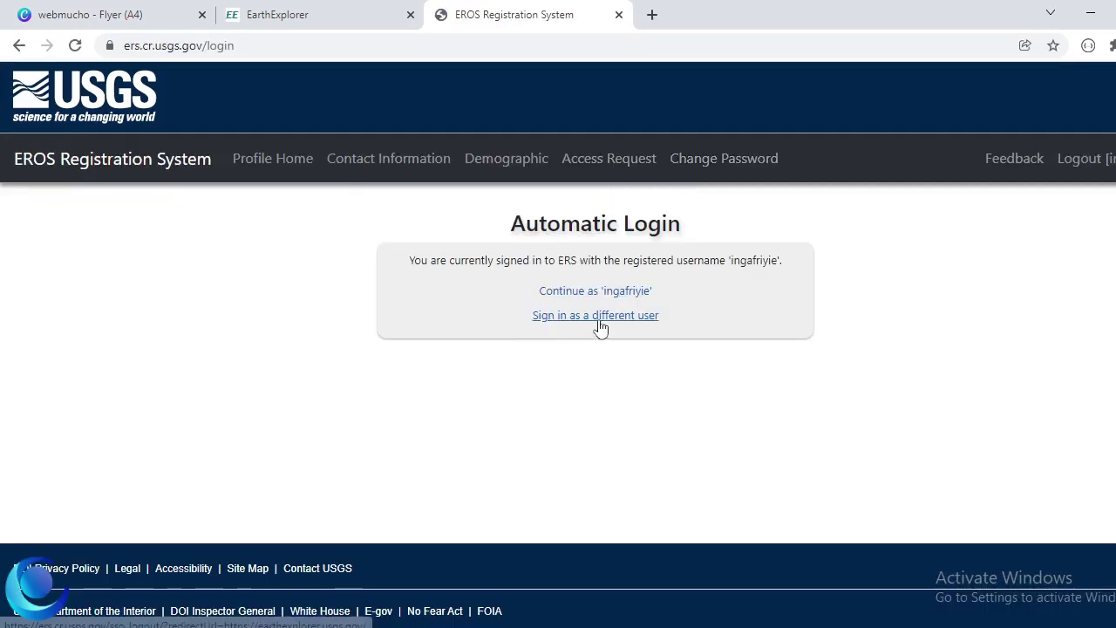
left_click(1087, 166)
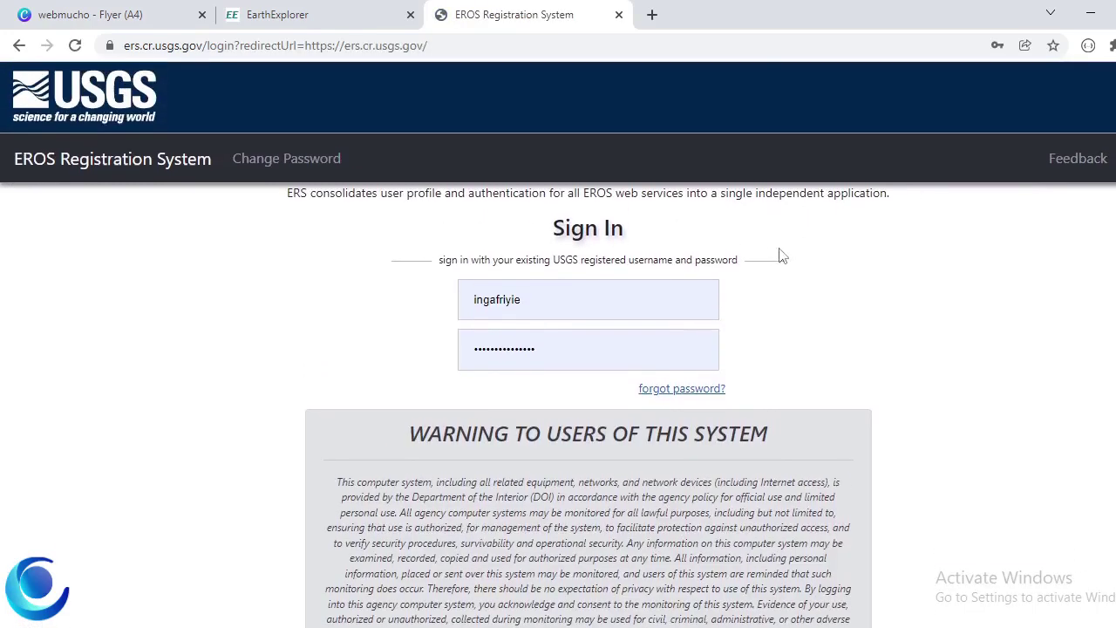
scroll(763, 246, "down", 5)
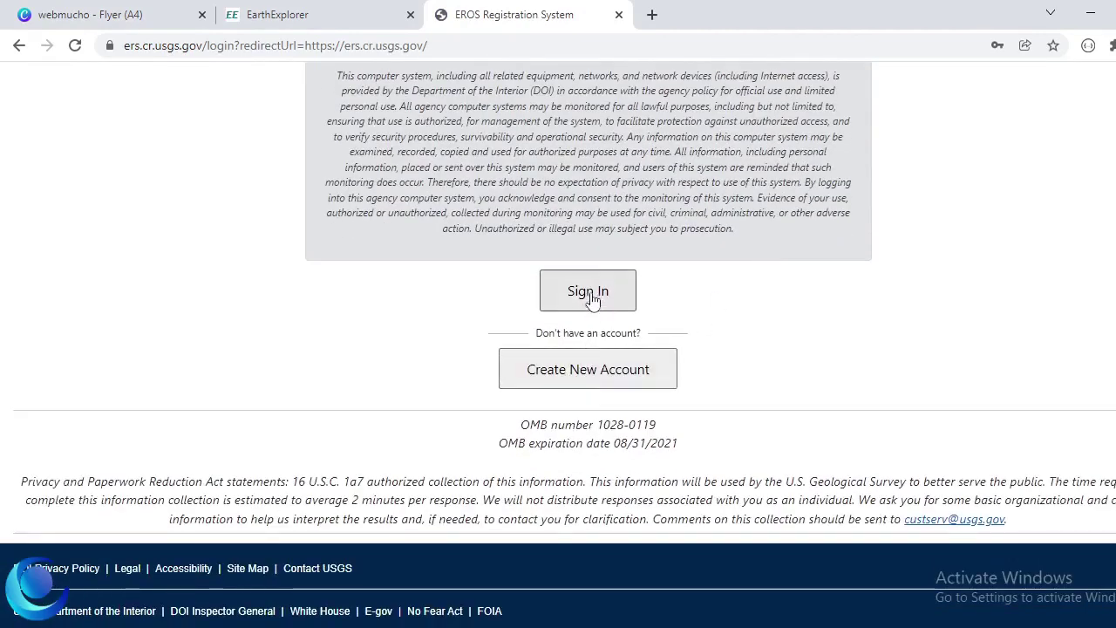
Step: Start a new USGS account registration and try submitting the form
left_click(584, 370)
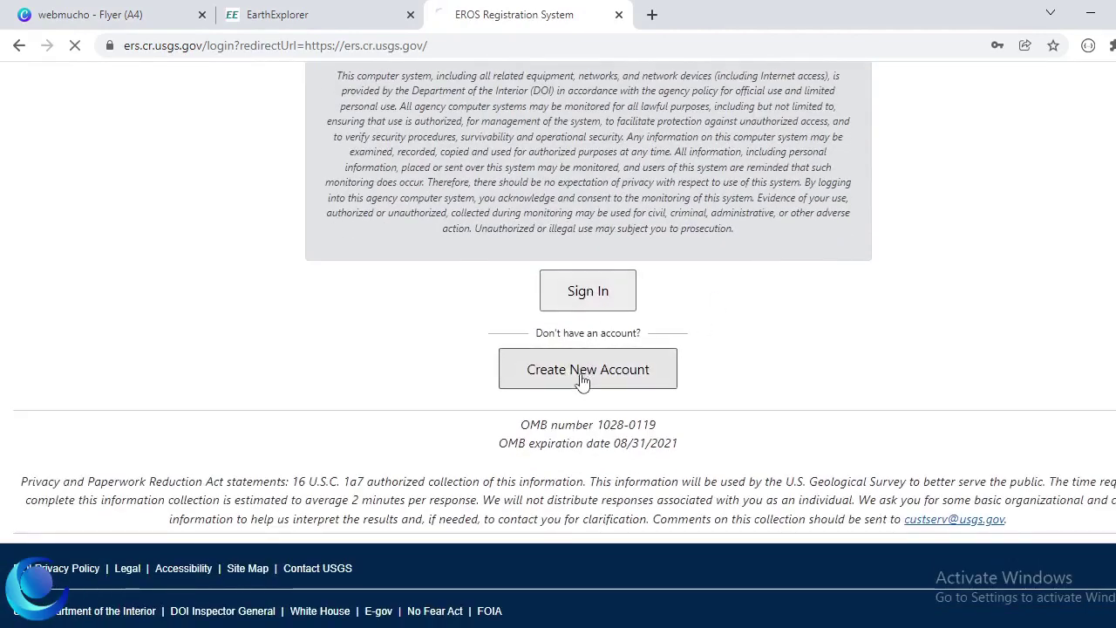
scroll(583, 382, "down", 3)
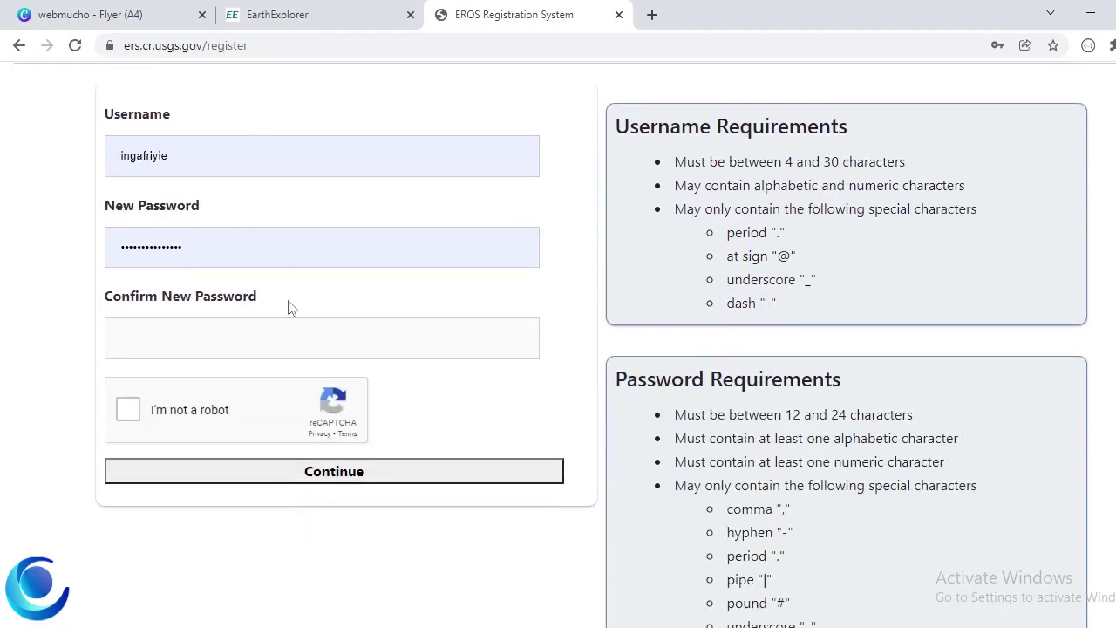
scroll(295, 314, "down", 1)
scroll(518, 466, "up", 2)
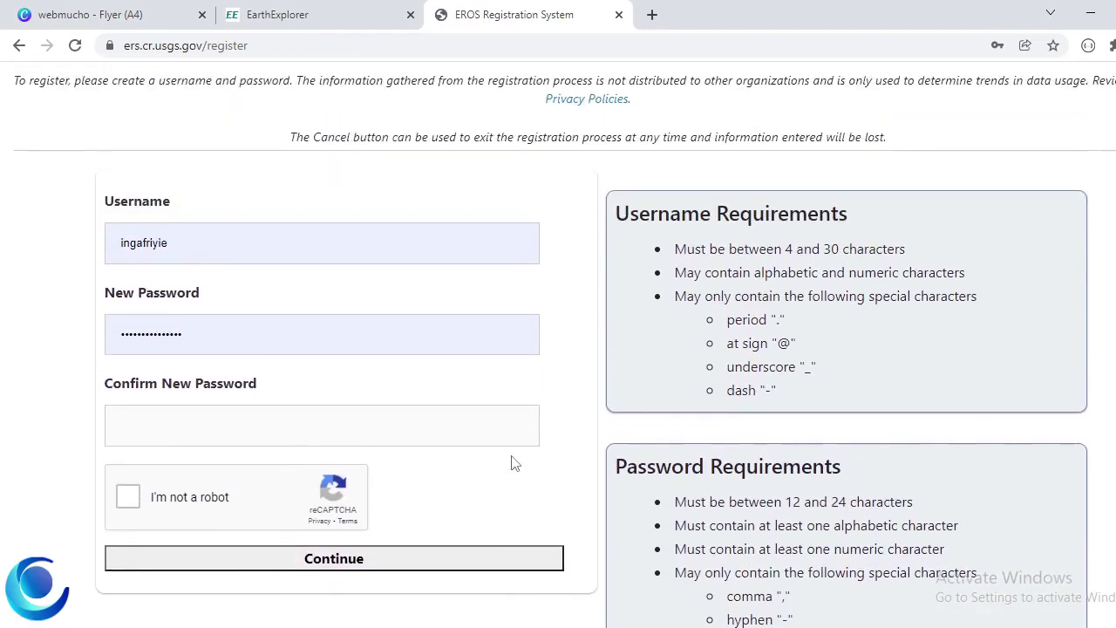
scroll(514, 463, "up", 2)
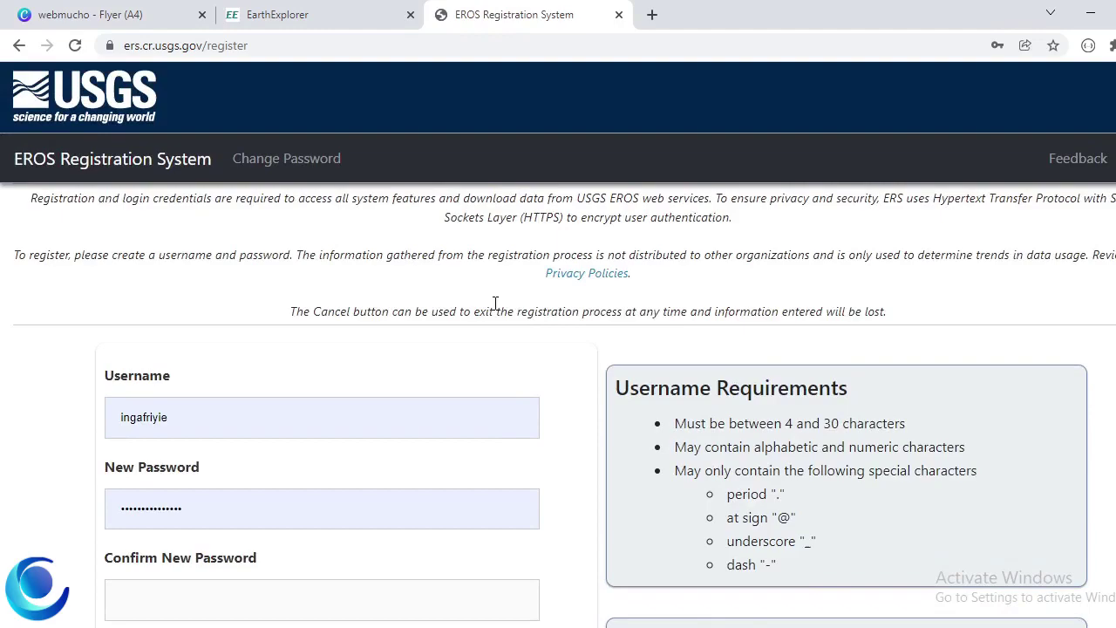
scroll(495, 303, "down", 3)
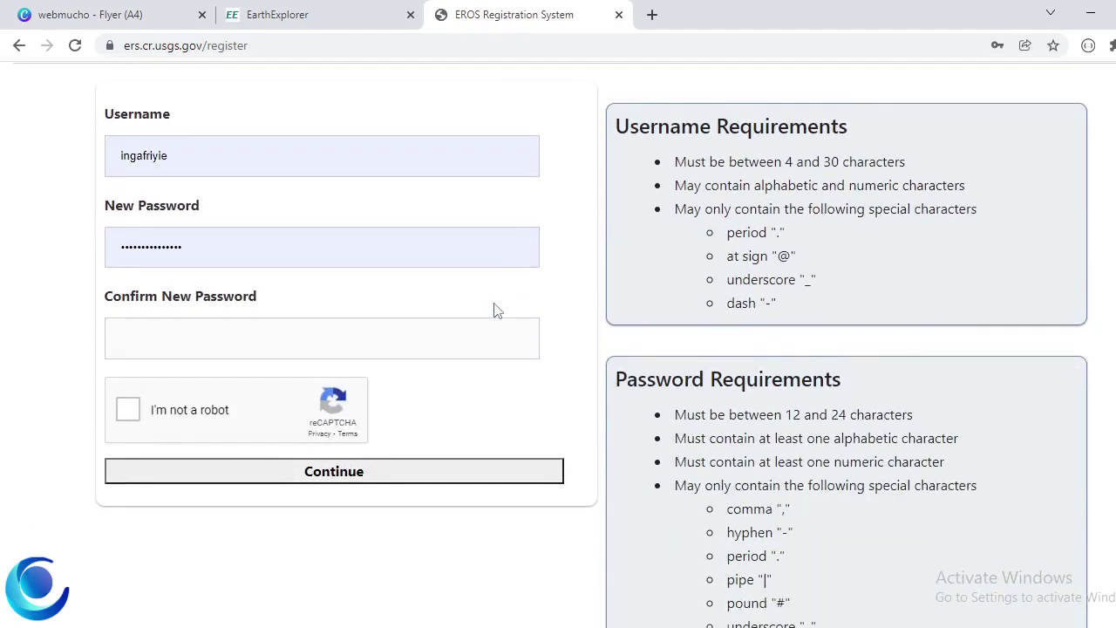
scroll(494, 311, "up", 3)
scroll(494, 305, "down", 2)
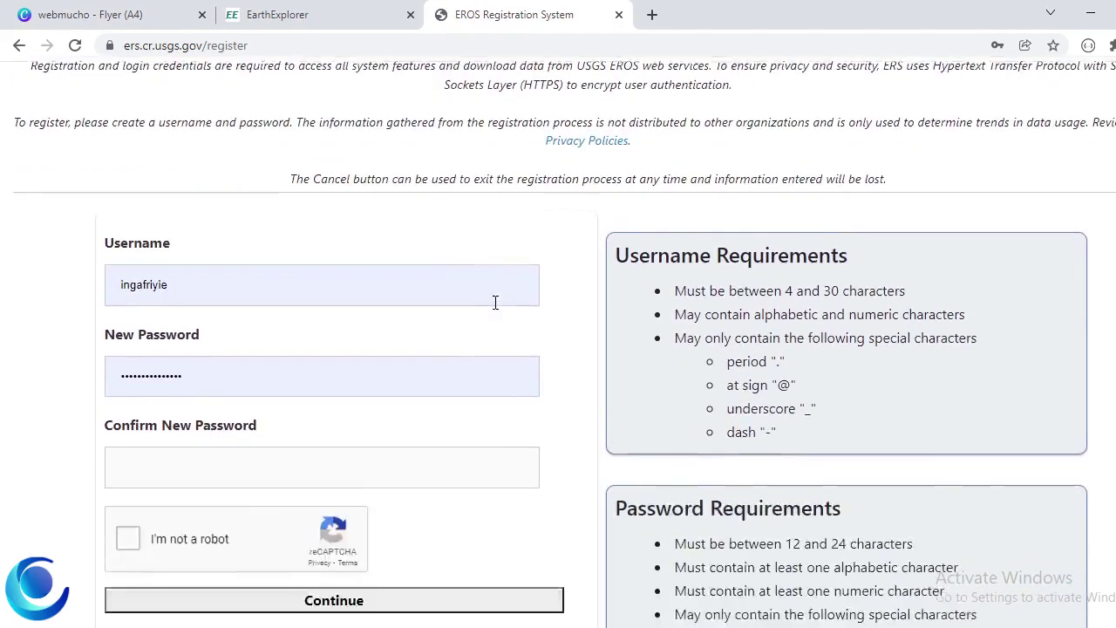
scroll(495, 305, "down", 2)
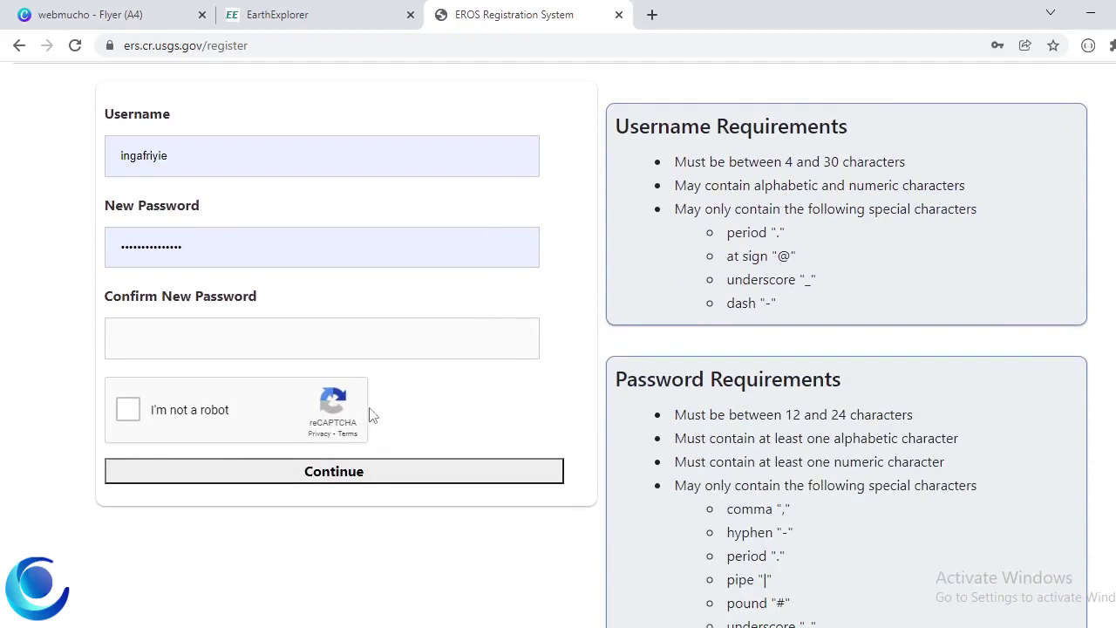
left_click(454, 325)
key("Return")
scroll(506, 331, "up", 3)
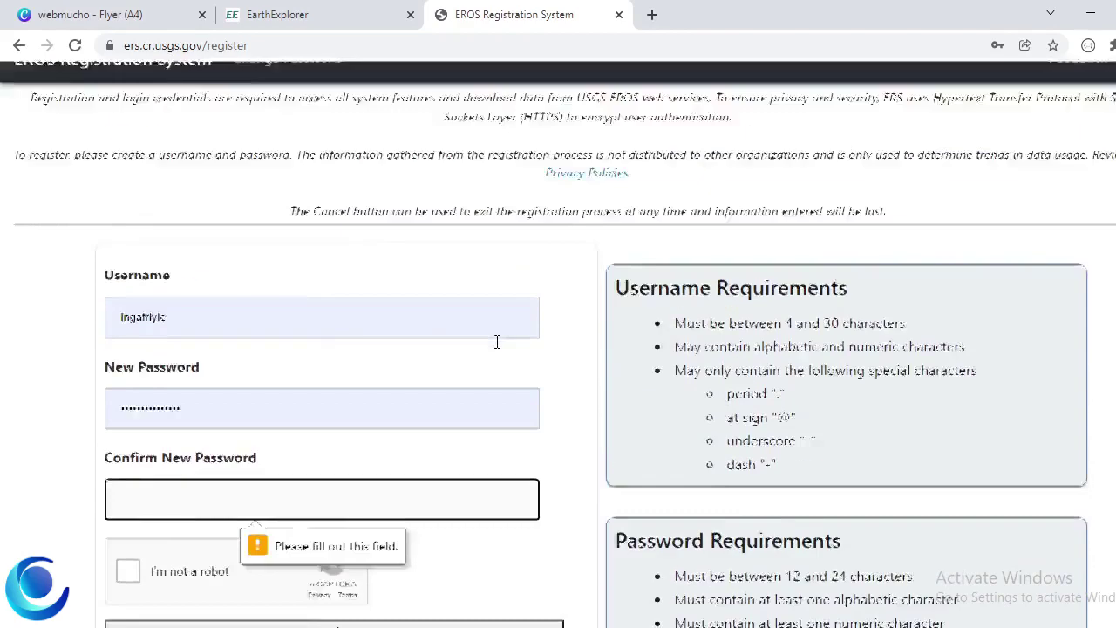
Step: Go back to the sign-in page and sign in with the autofilled saved credentials
left_click(286, 158)
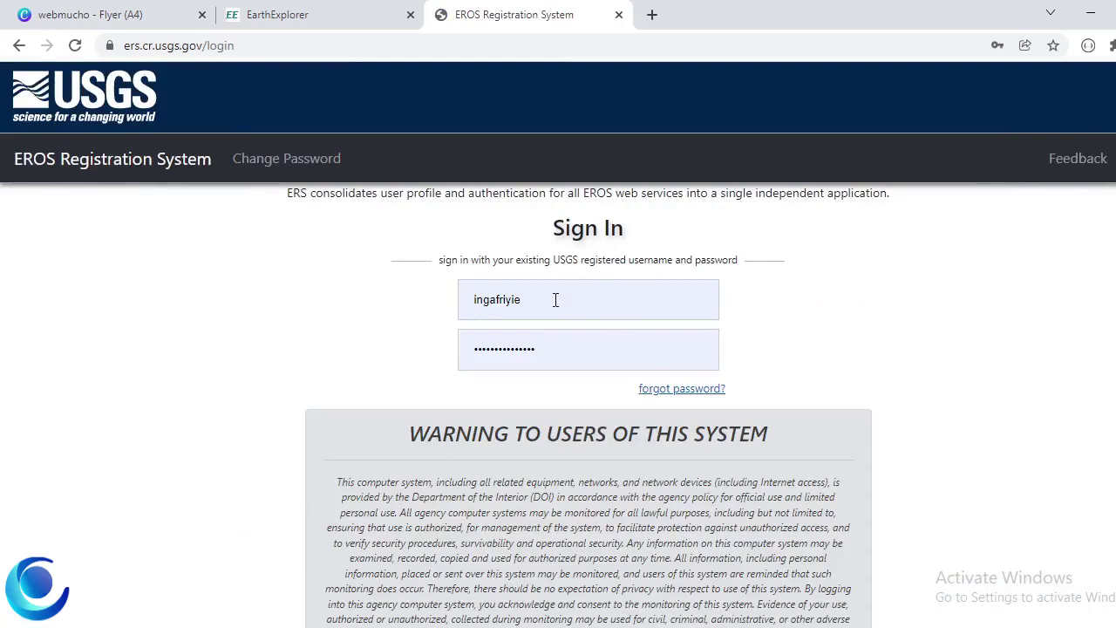
scroll(556, 300, "down", 2)
left_click(588, 522)
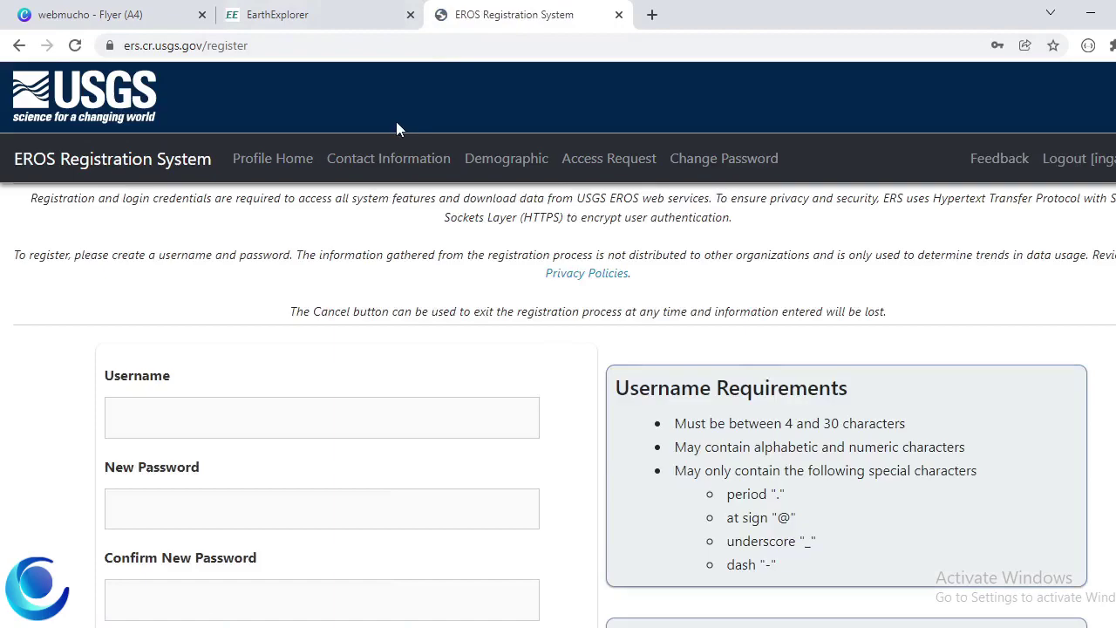
scroll(396, 128, "down", 6)
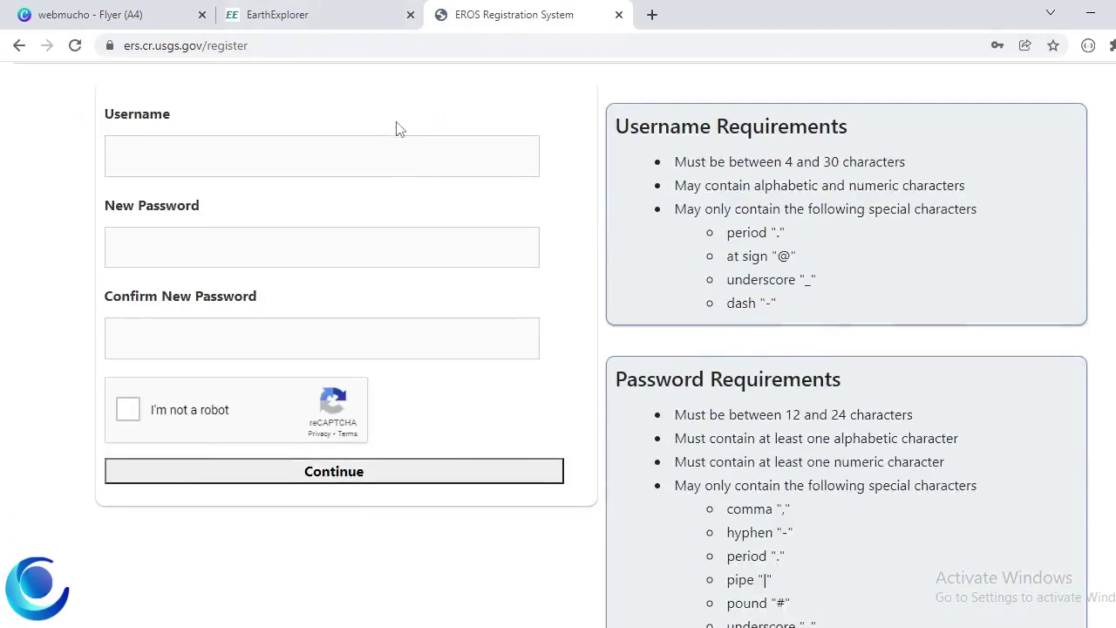
scroll(396, 128, "up", 6)
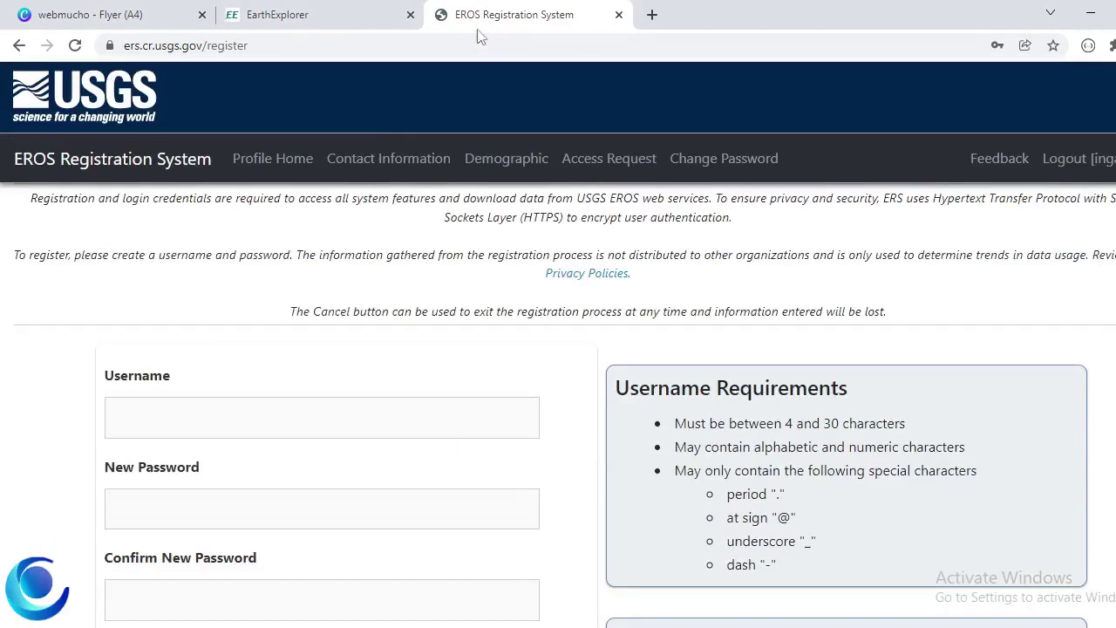
Step: Close the old tab, search 'earth explorer' to reopen EarthExplorer, and pan the map toward Africa
left_click(410, 15)
left_click(386, 42)
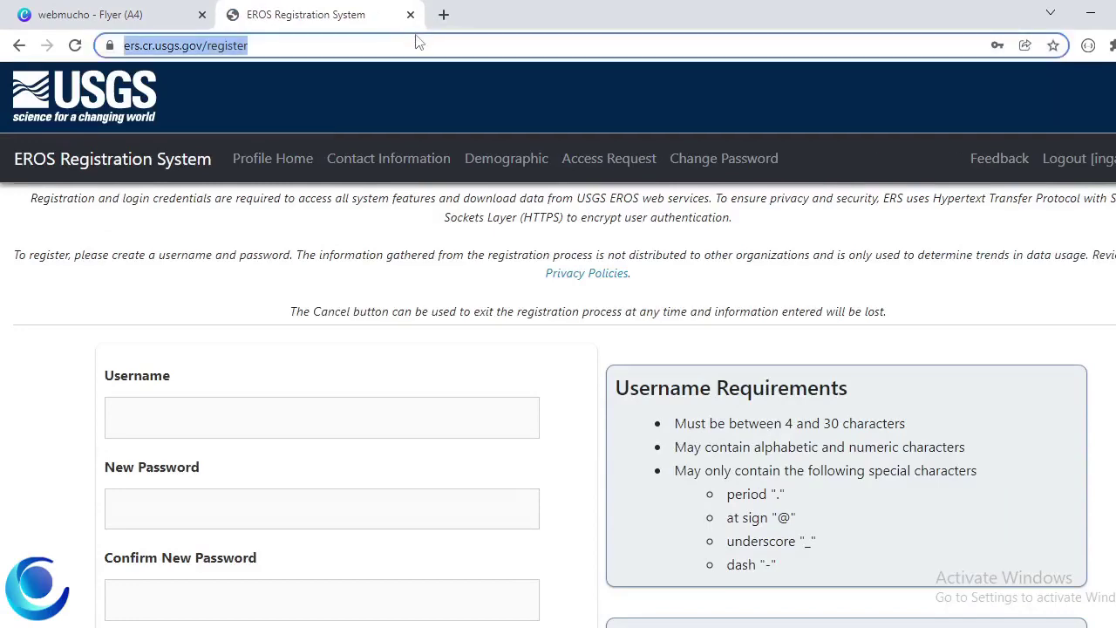
type("earth explorer")
key("Return")
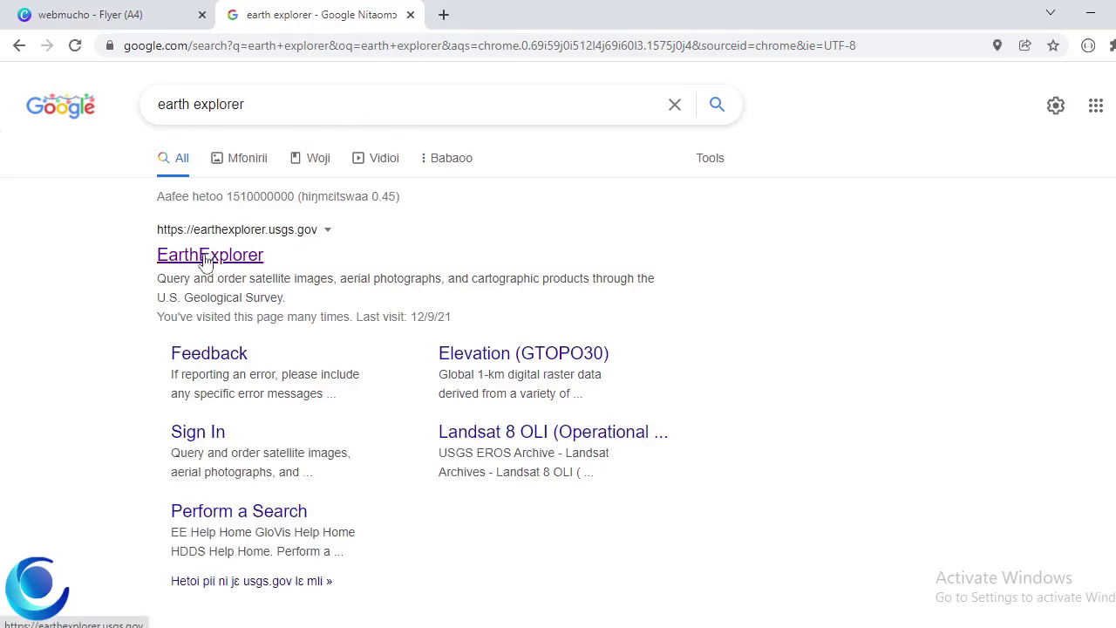
left_click(207, 262)
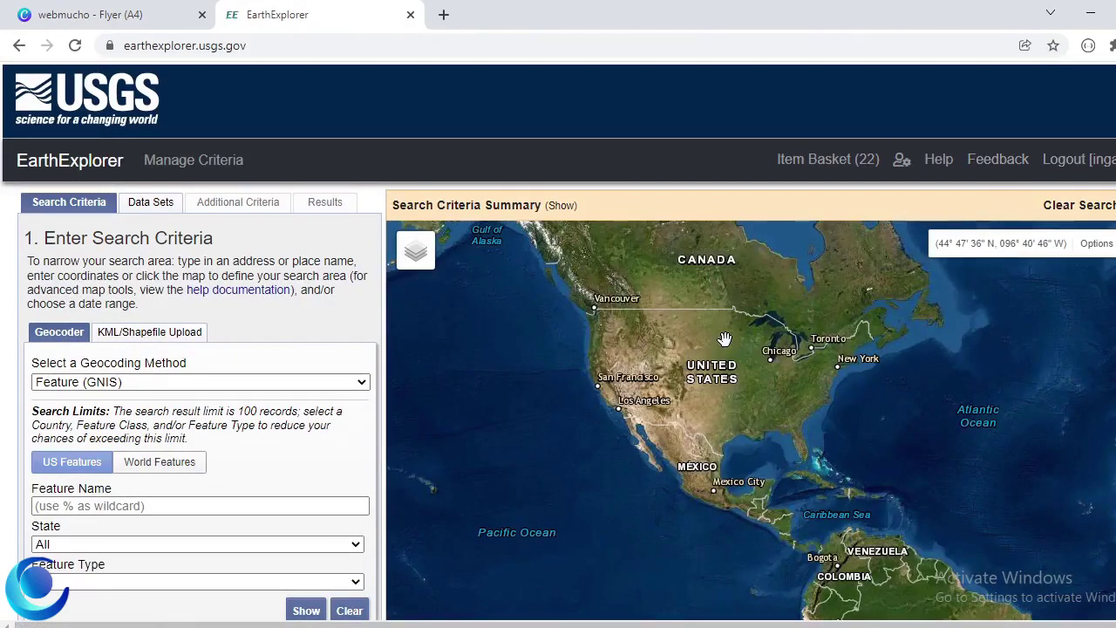
left_click_drag(778, 358, 583, 327)
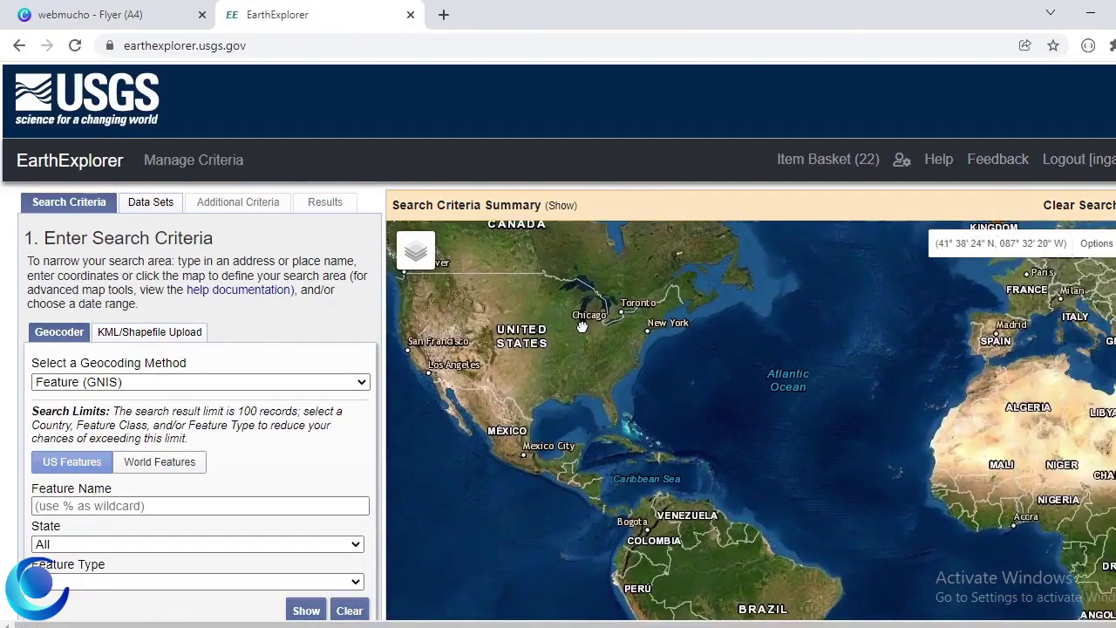
left_click_drag(725, 384, 631, 335)
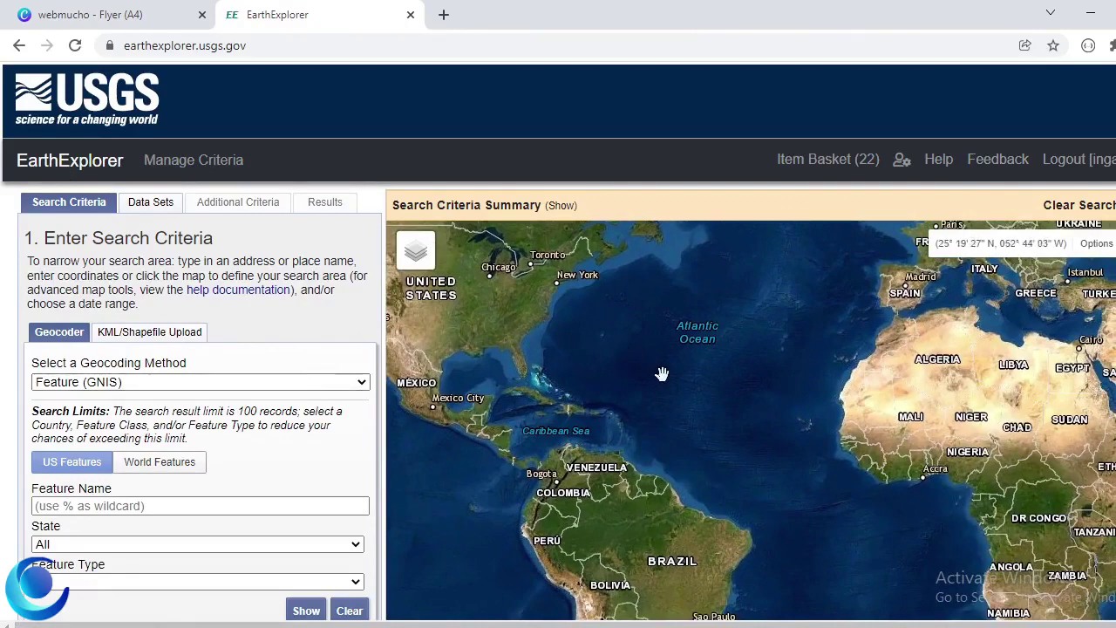
left_click_drag(660, 374, 573, 349)
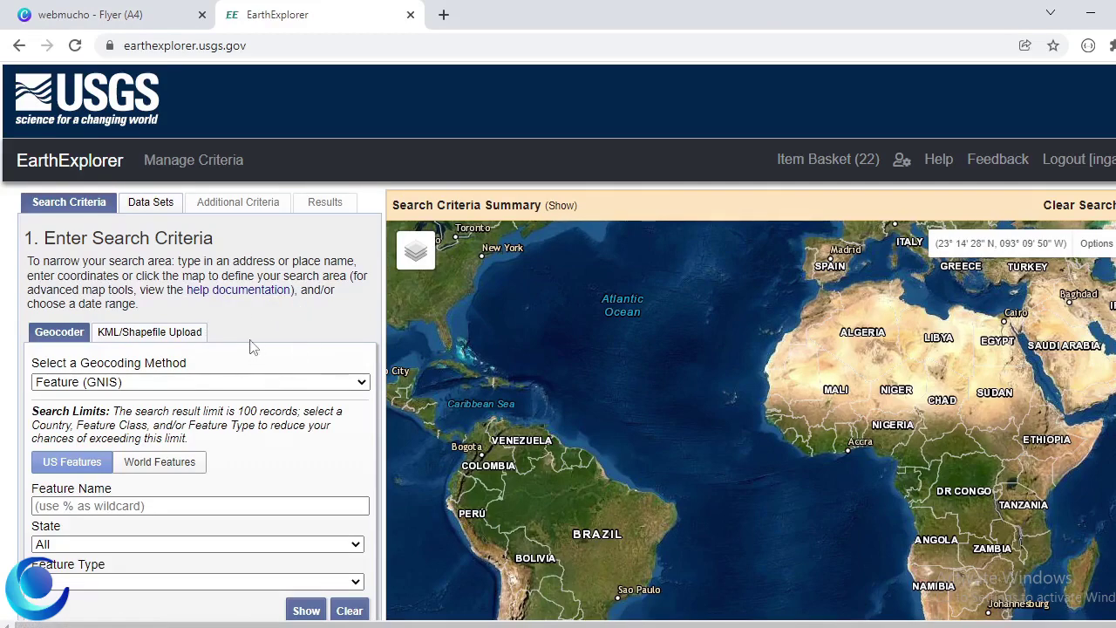
Step: Search World Features for 'Accra' and add the Accra result as a search-area point
scroll(235, 358, "down", 1)
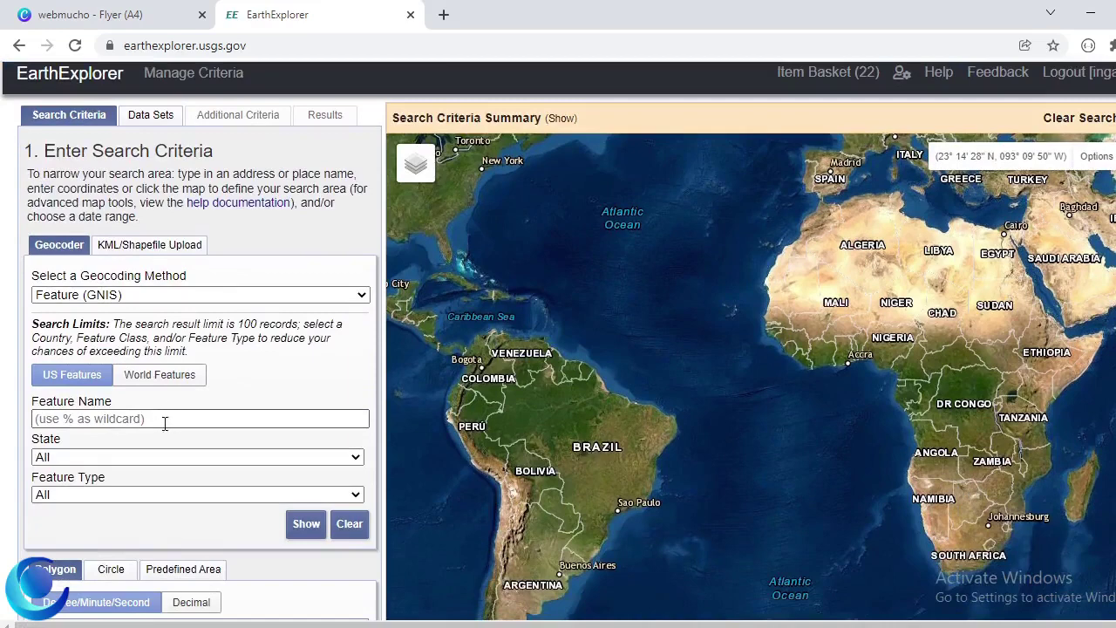
left_click(166, 378)
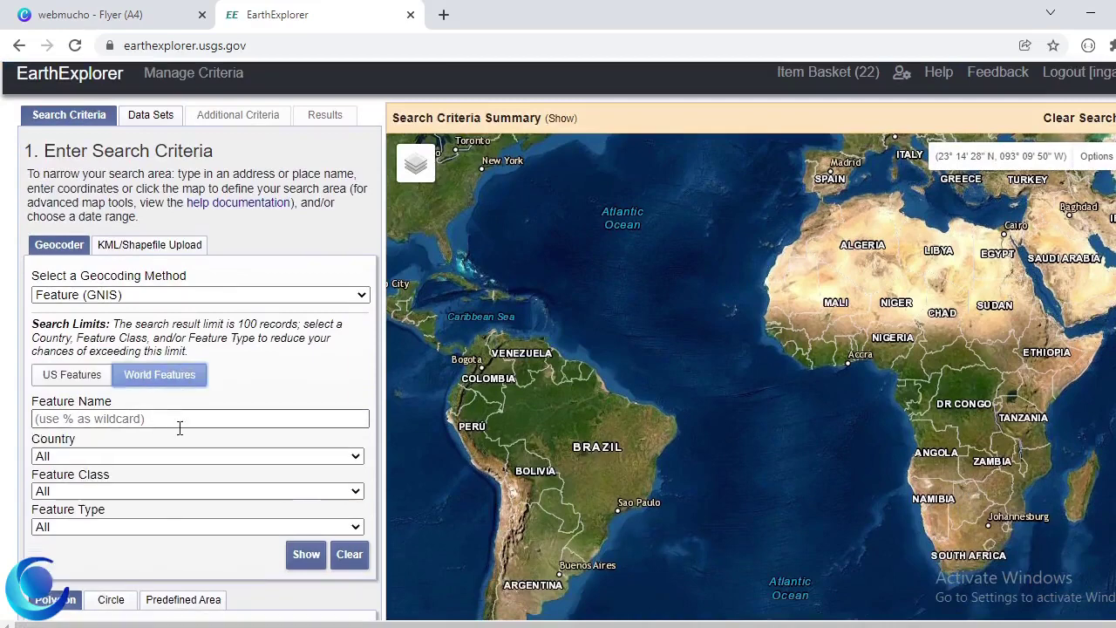
left_click(185, 413)
type("A")
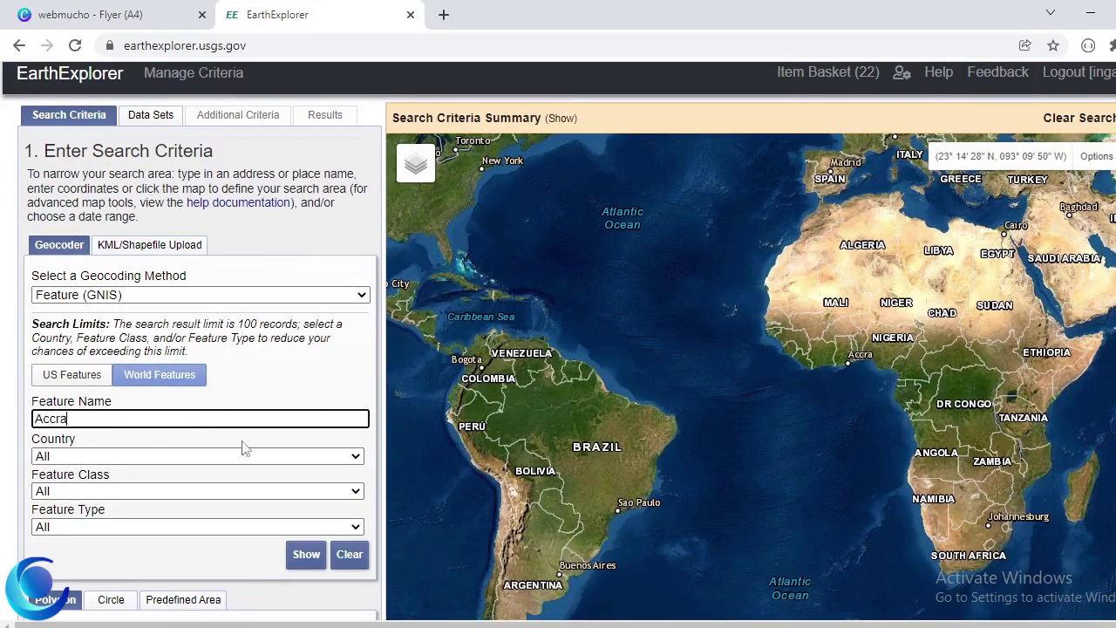
type("ccra")
key("Return")
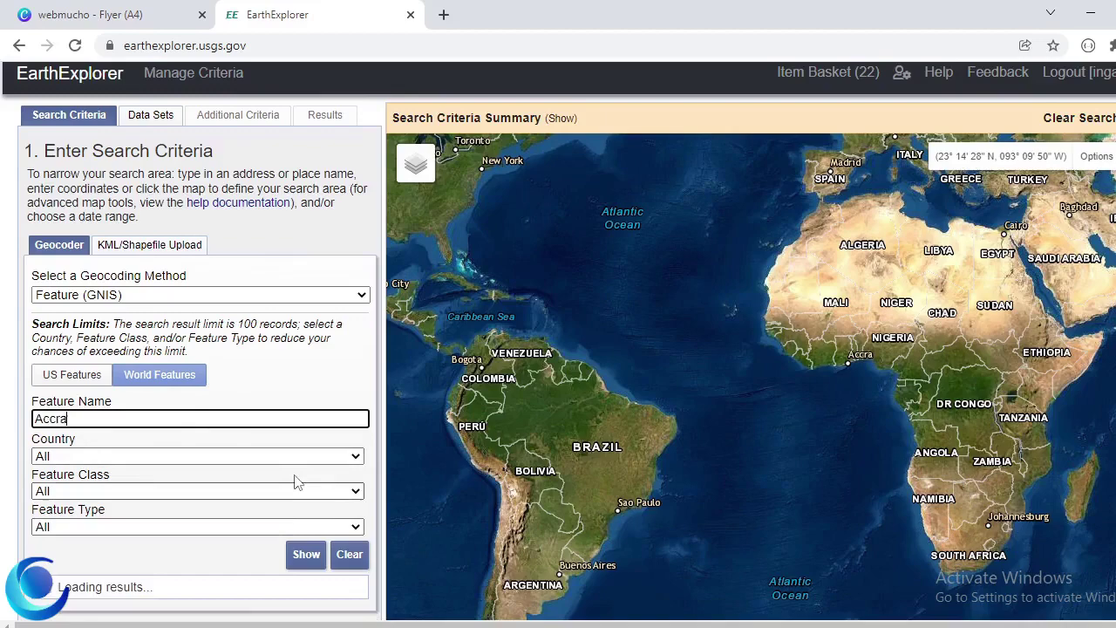
scroll(295, 482, "down", 1)
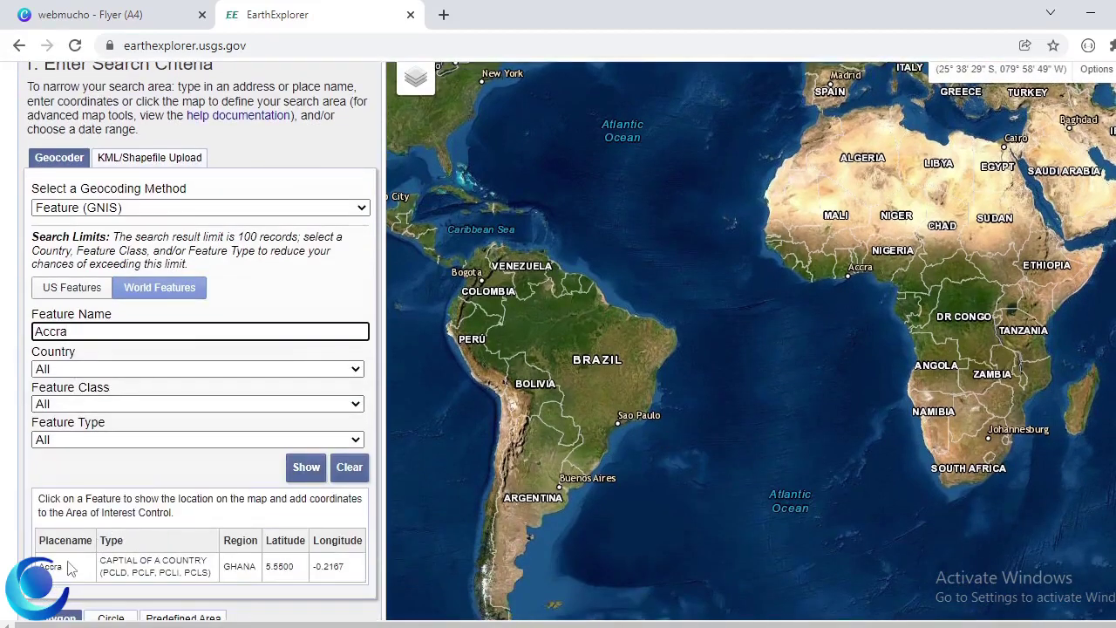
left_click(53, 567)
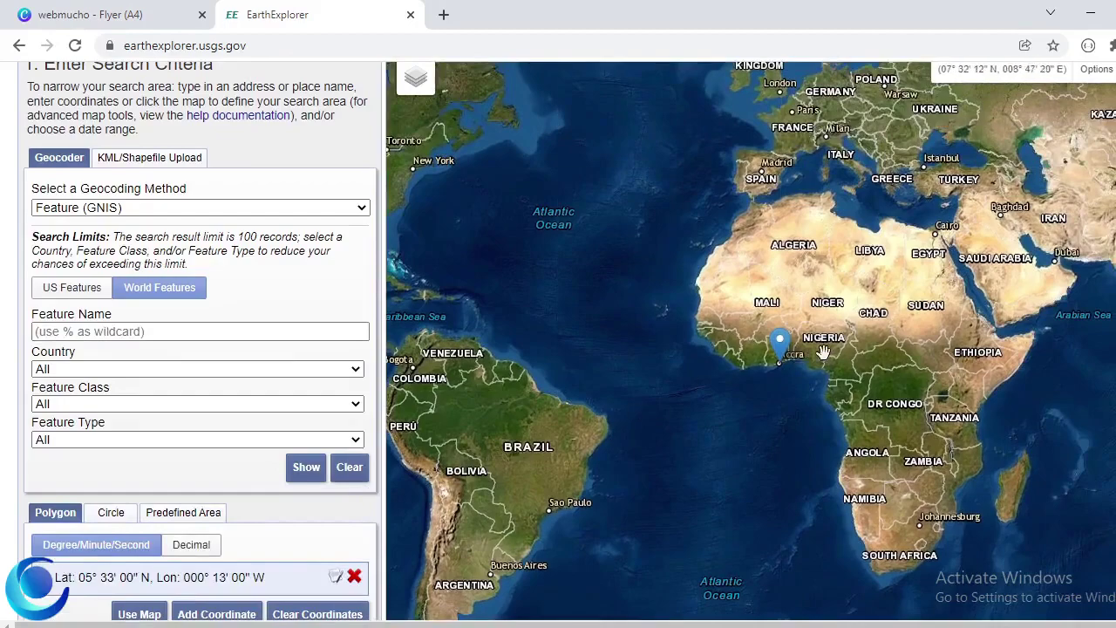
Step: Bring the search criteria panel back up and view the KML/Shapefile Upload tab
scroll(781, 375, "up", 4)
scroll(781, 375, "up", 3)
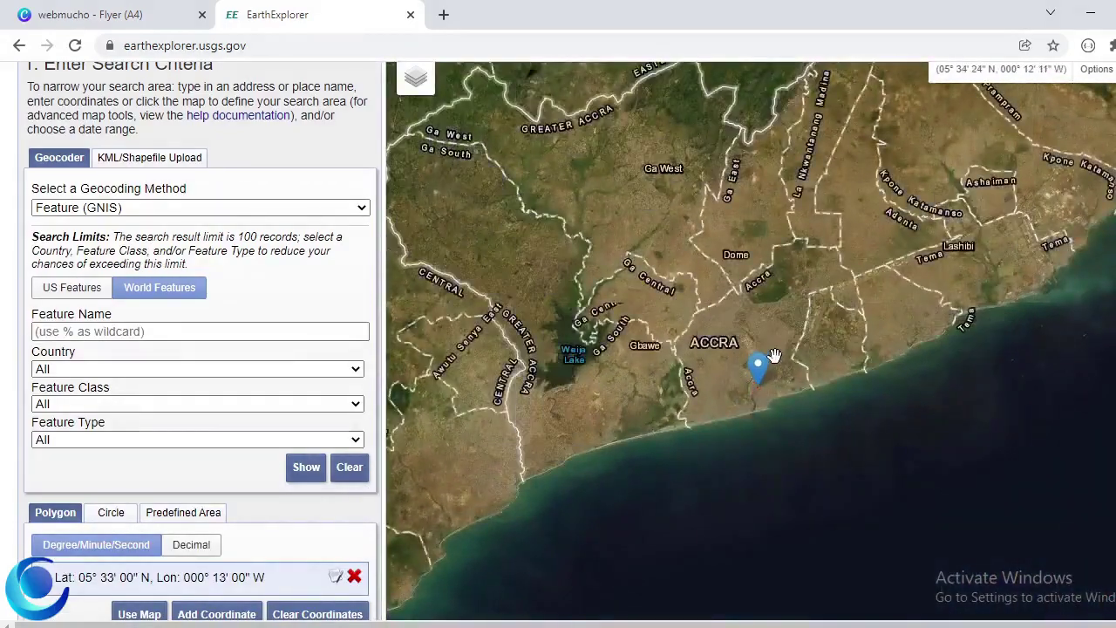
scroll(747, 410, "up", 2)
scroll(746, 417, "up", 1)
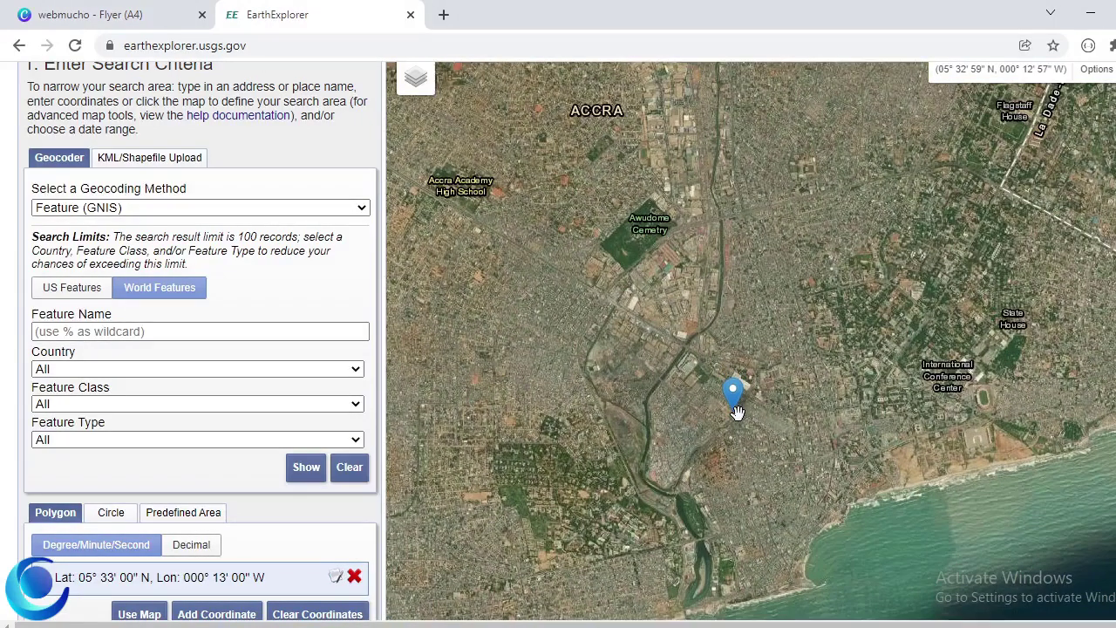
left_click(148, 164)
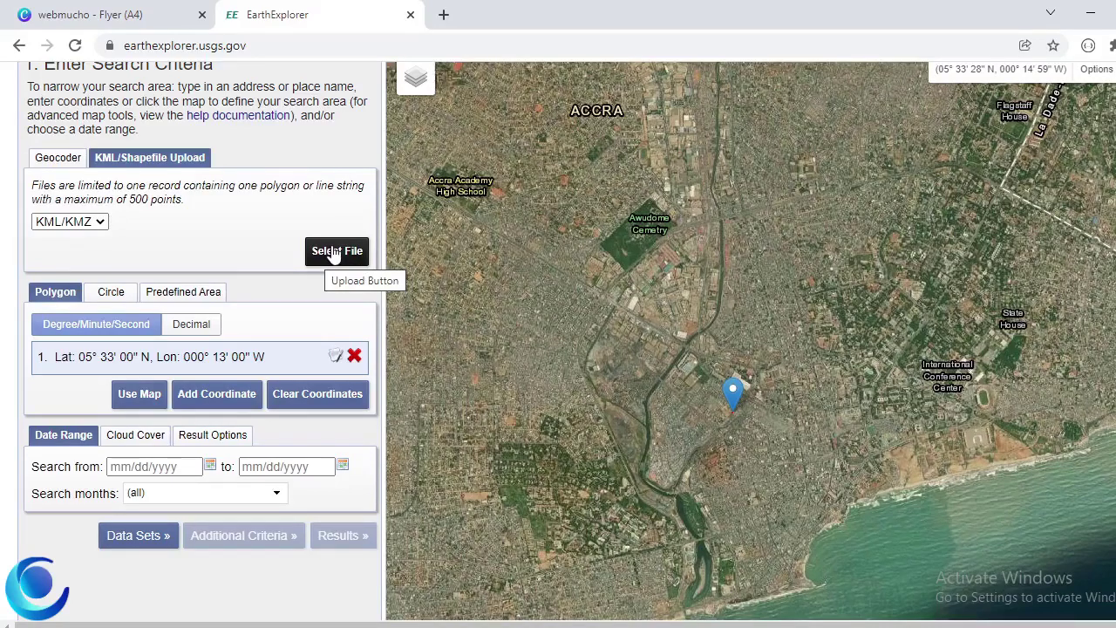
Step: Back in Geocoder, delete the Accra coordinate from the search area
left_click(57, 157)
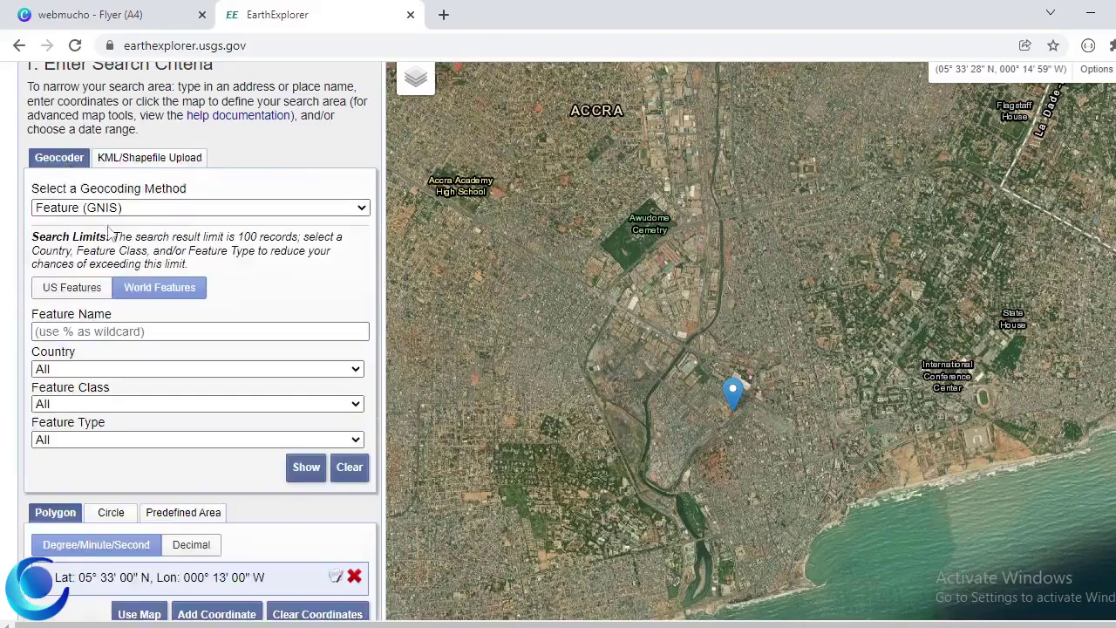
scroll(111, 231, "down", 1)
scroll(134, 224, "up", 1)
scroll(191, 180, "down", 1)
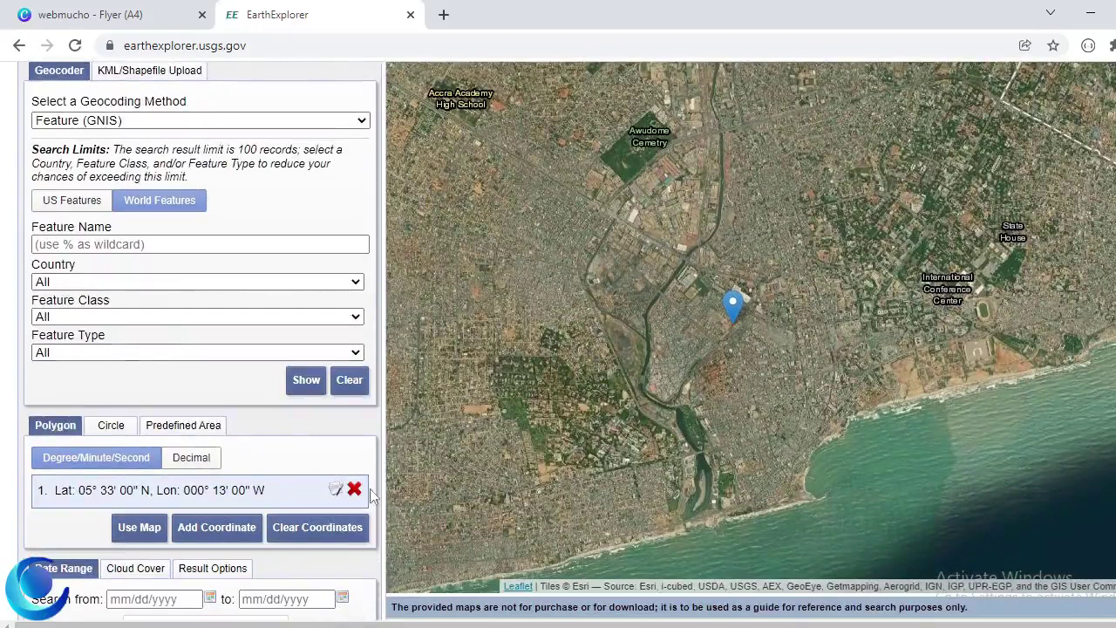
left_click(55, 426)
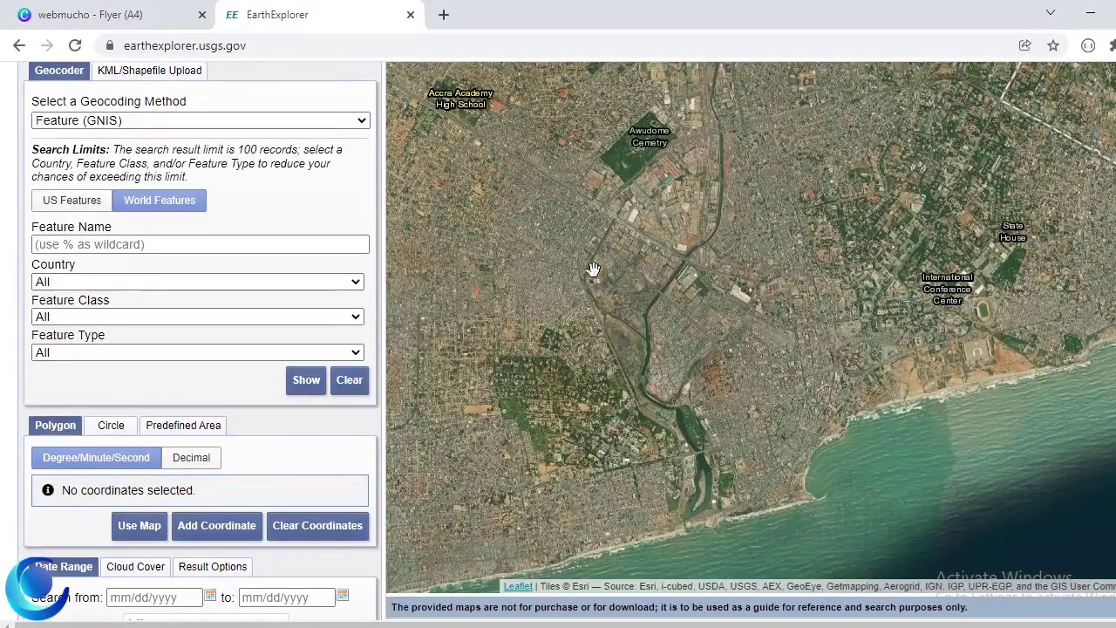
Step: Draw a four-corner polygon on the map, then delete all its coordinates
left_click(582, 211)
left_click(733, 112)
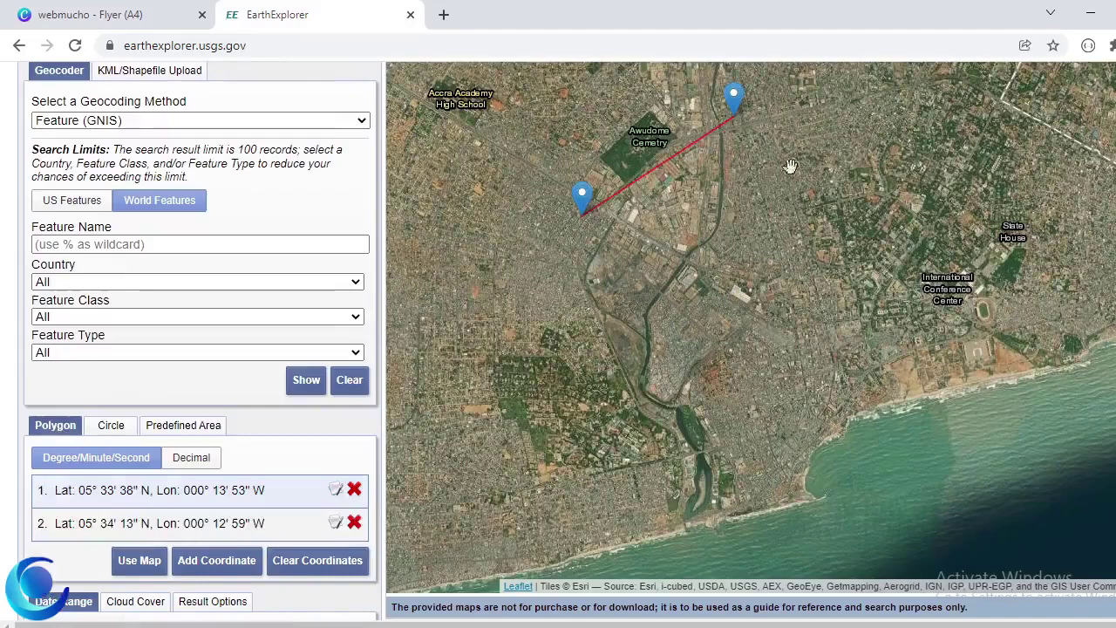
left_click(830, 210)
left_click(648, 335)
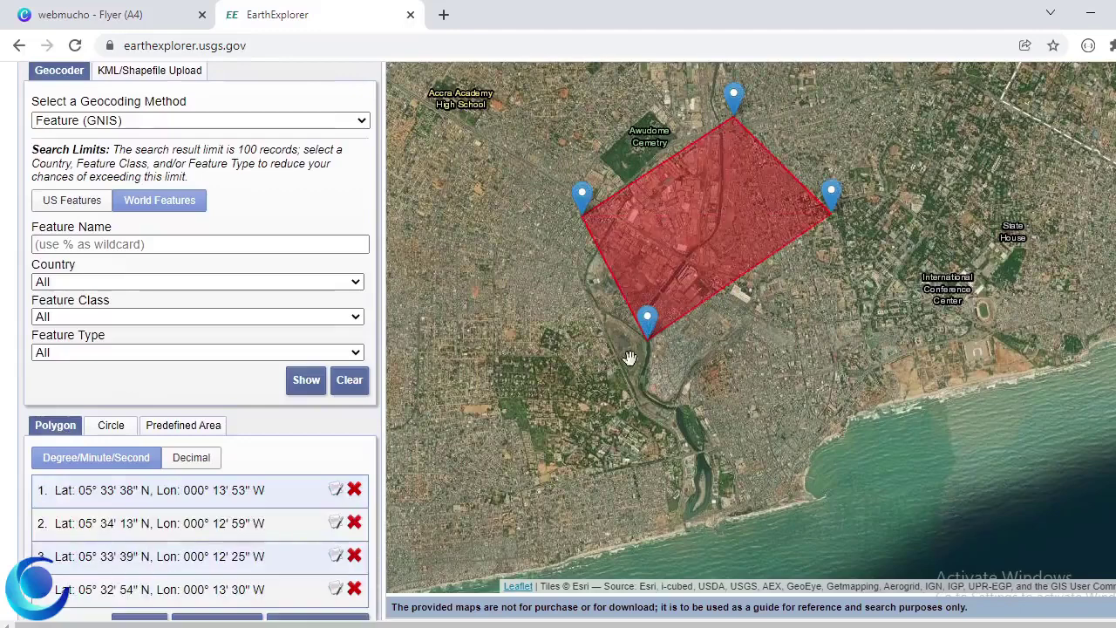
left_click(354, 489)
left_click(354, 489)
left_click(354, 490)
left_click(354, 490)
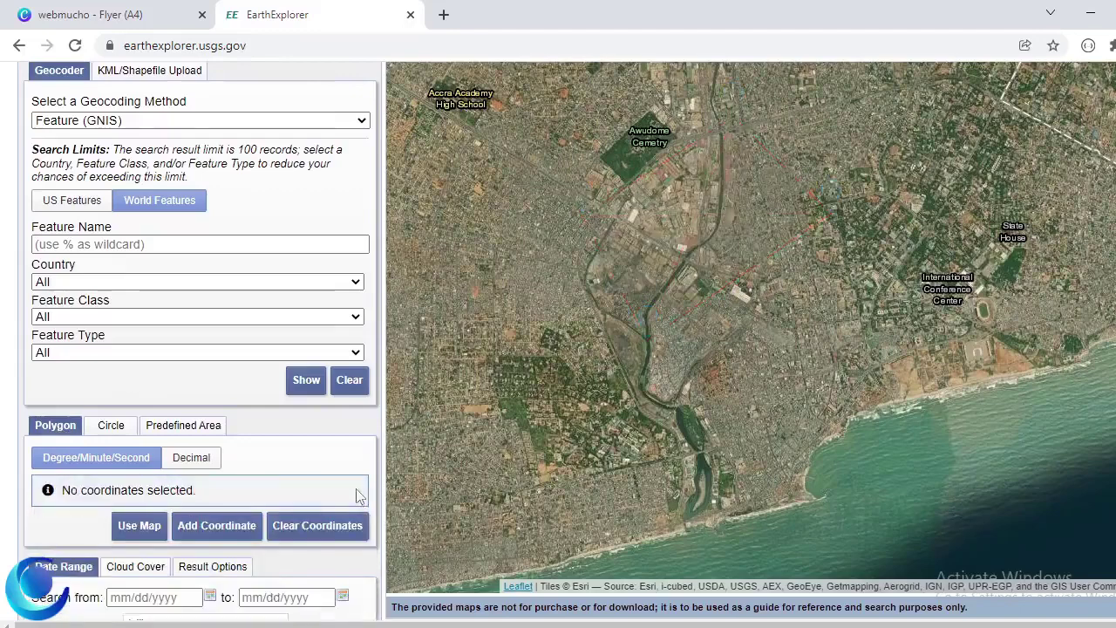
left_click(108, 426)
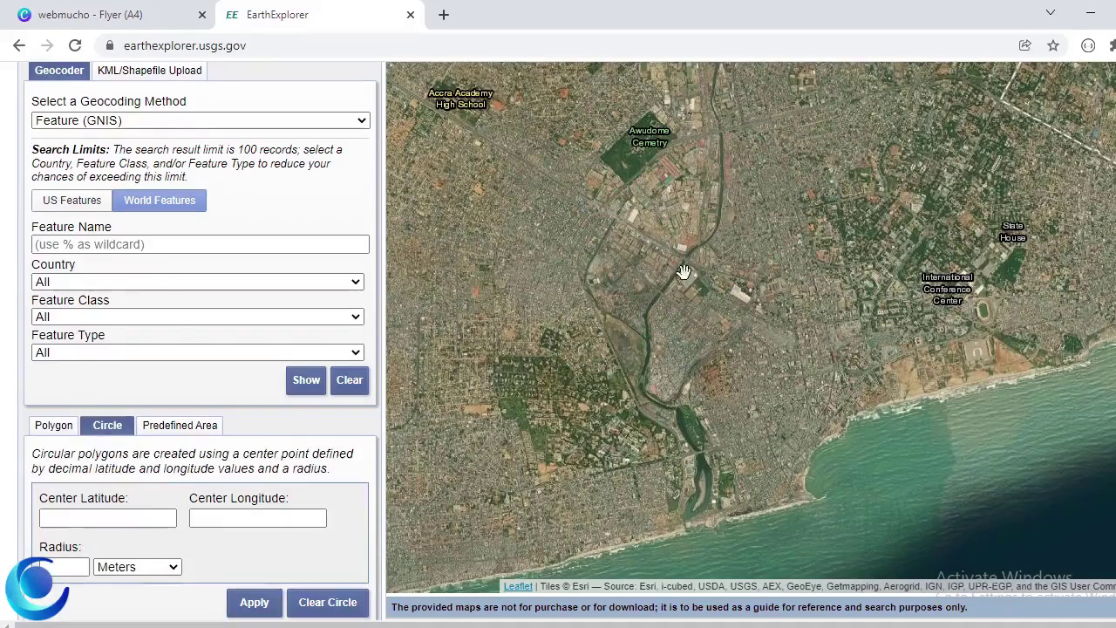
left_click(719, 244)
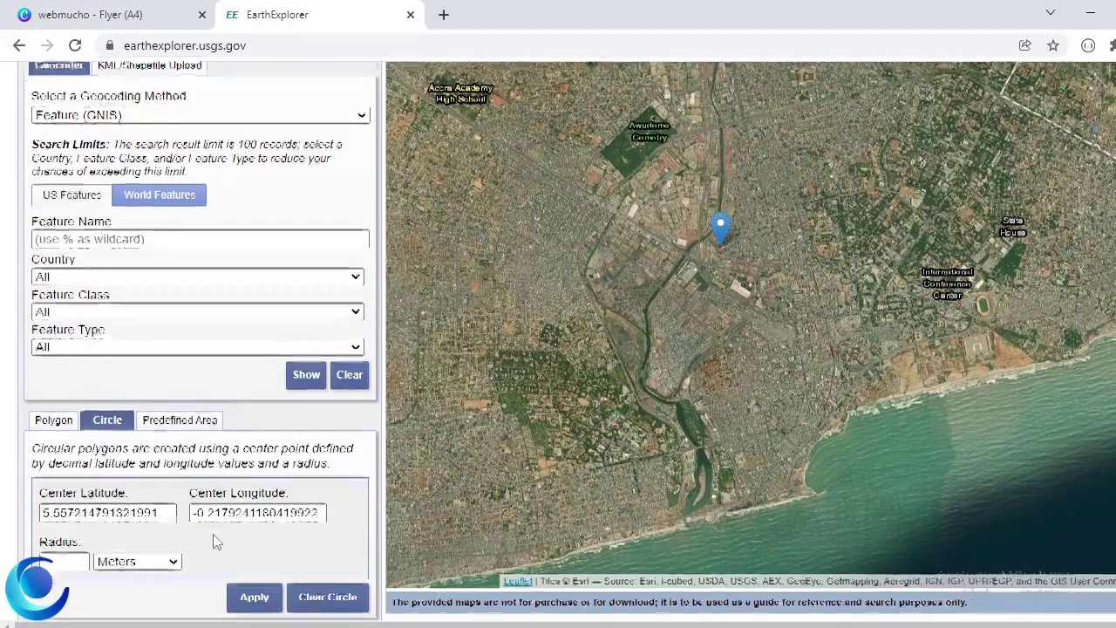
scroll(175, 528, "down", 1)
left_click(79, 478)
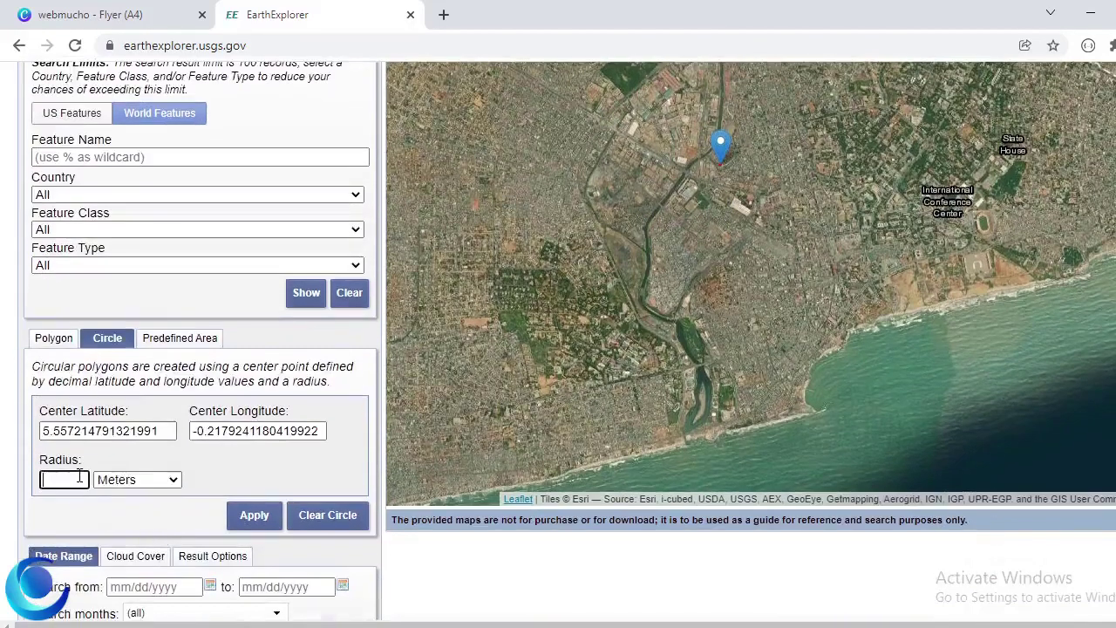
type("100")
scroll(79, 478, "up", 1)
left_click(253, 601)
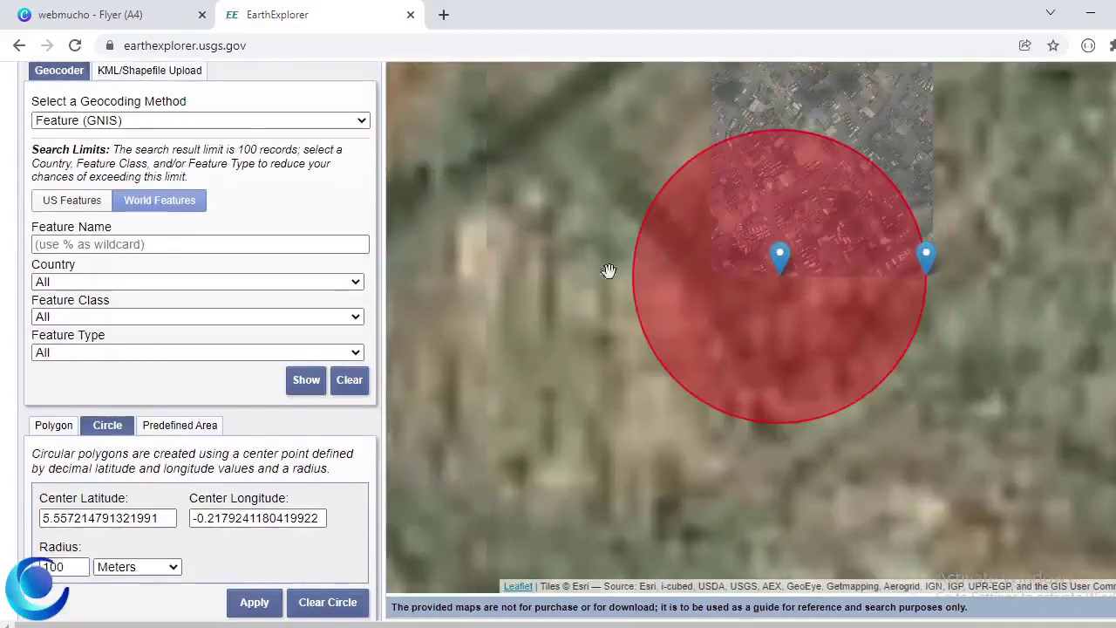
scroll(319, 352, "down", 1)
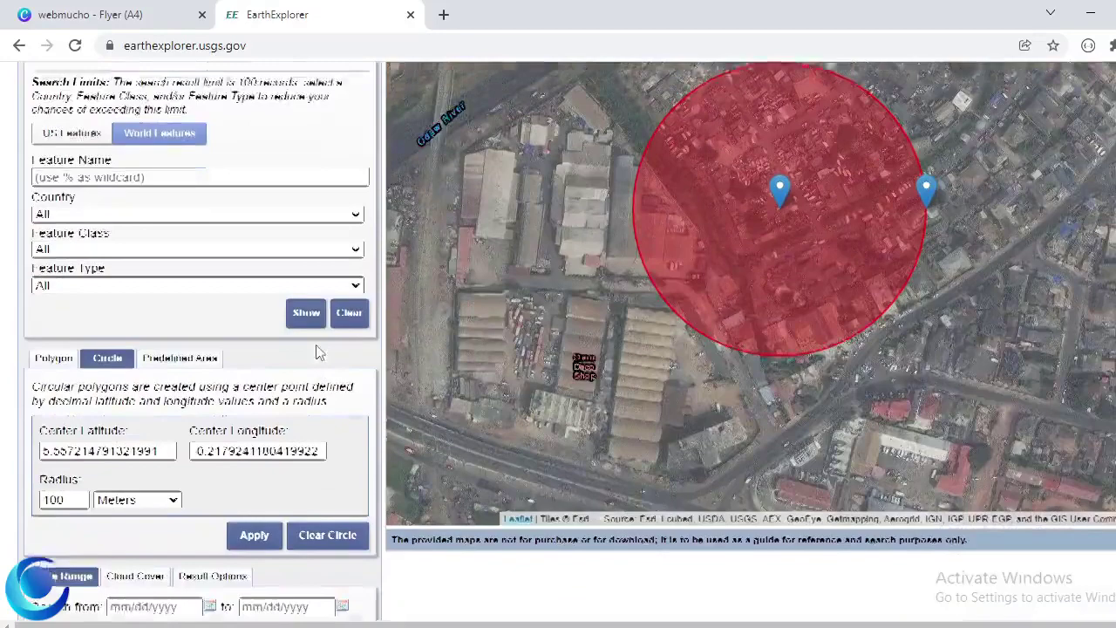
left_click(183, 345)
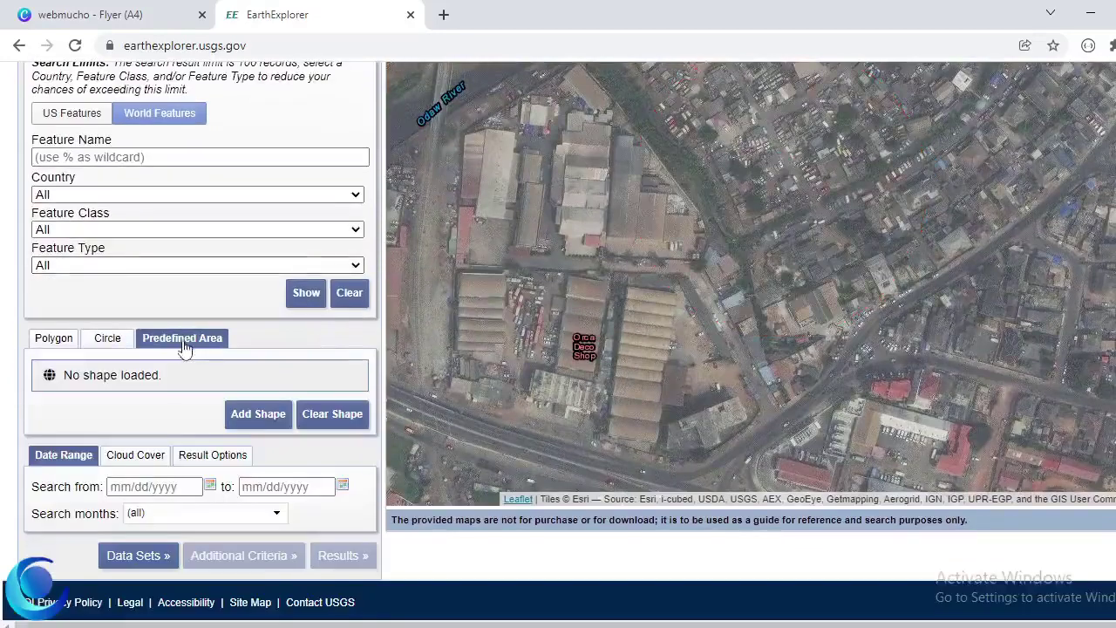
left_click(54, 339)
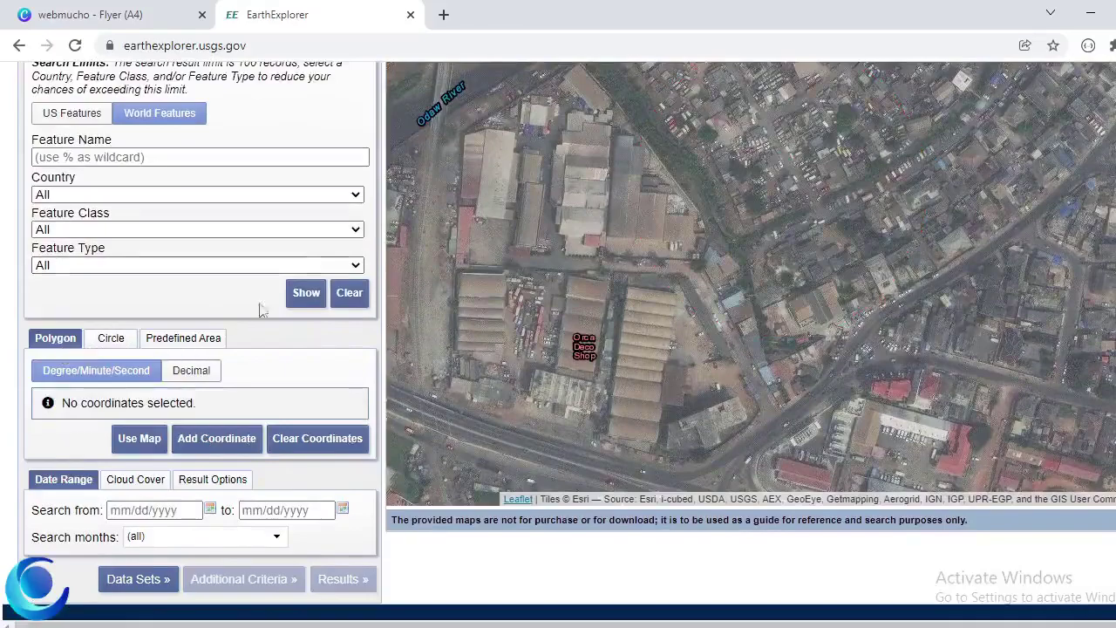
left_click(306, 294)
scroll(312, 357, "up", 1)
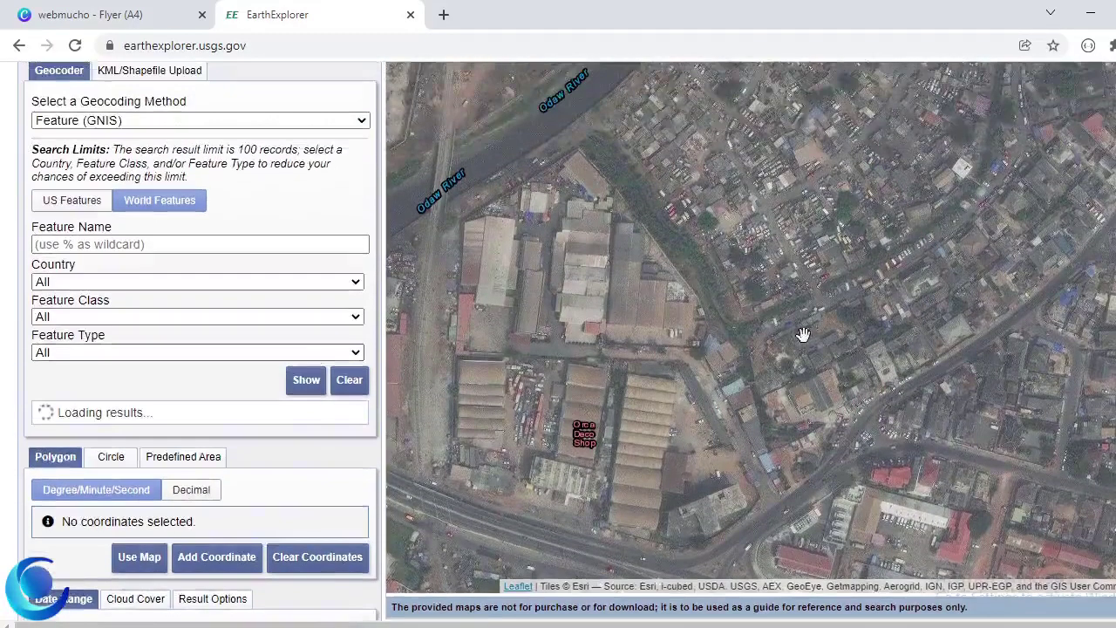
scroll(803, 332, "down", 1)
scroll(262, 349, "down", 1)
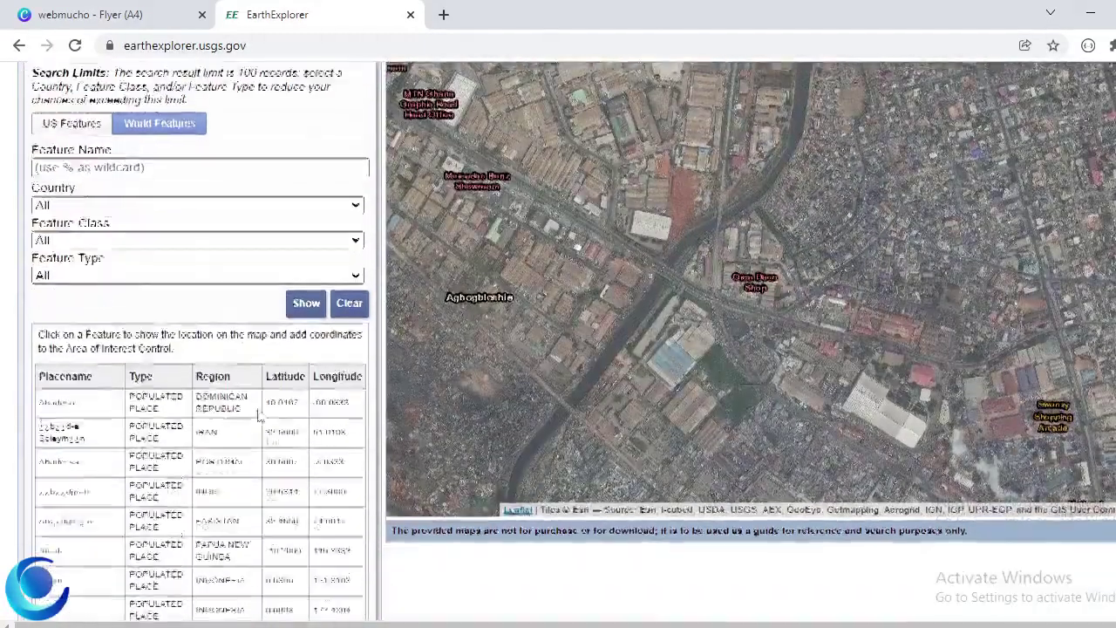
left_click(342, 297)
scroll(74, 292, "up", 2)
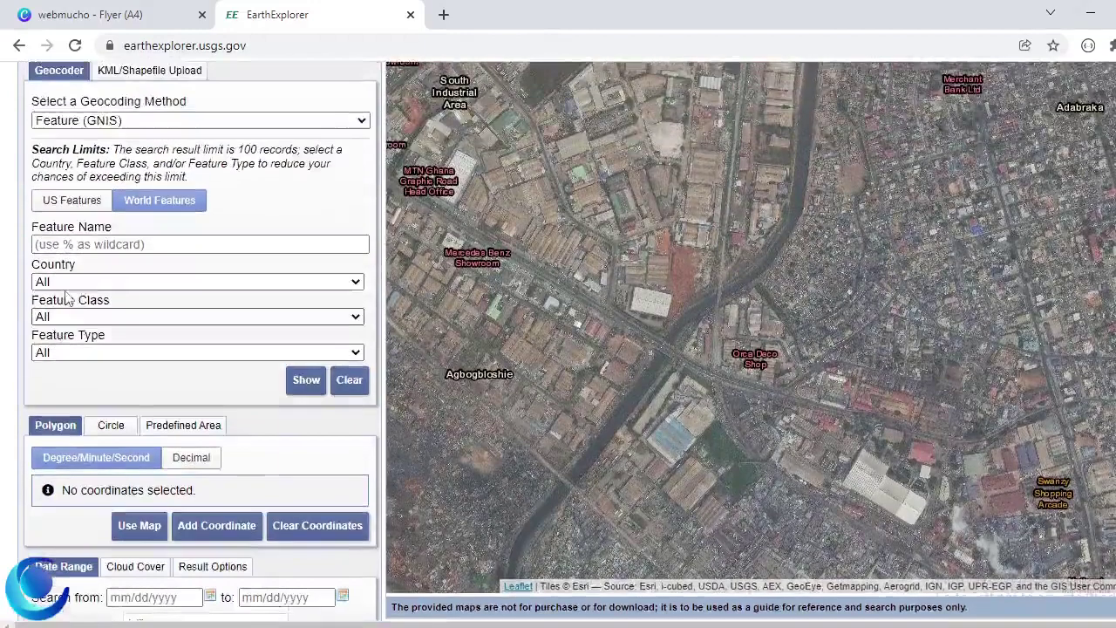
Step: Search World Features for 'Accra' again and add it as the point 05° 33' N, 000° 13' W
left_click(77, 292)
left_click(155, 288)
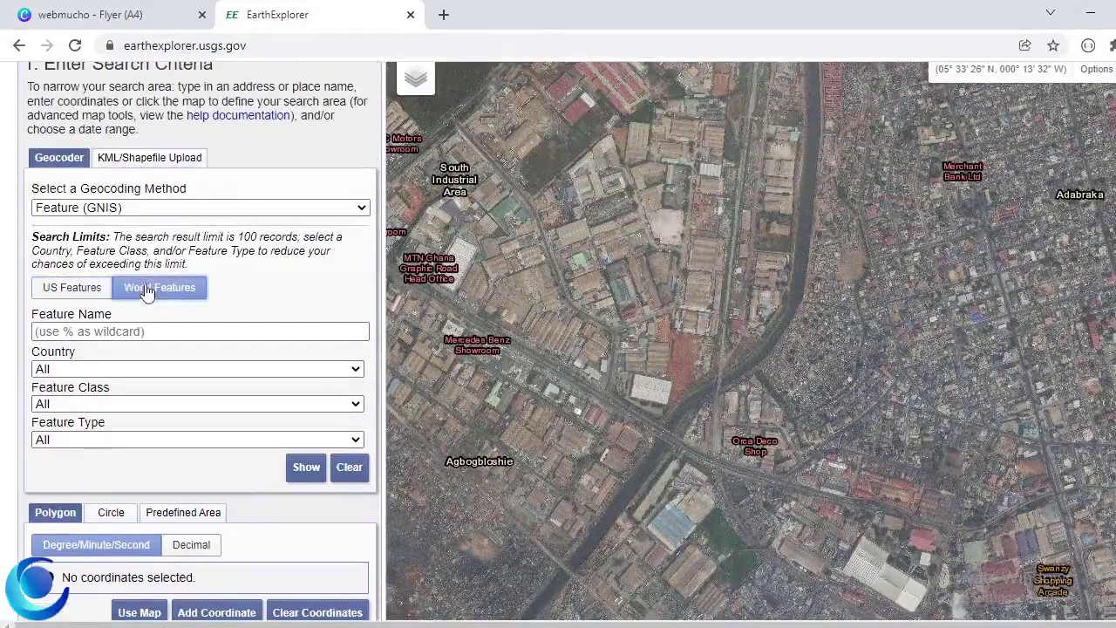
left_click(131, 331)
type("Accra")
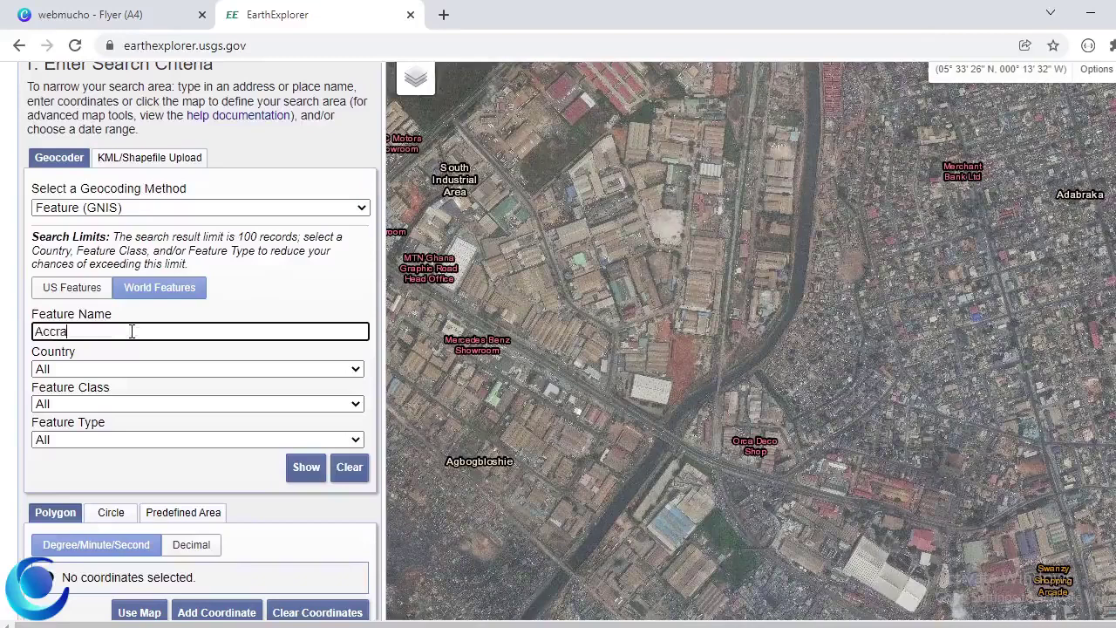
key("Return")
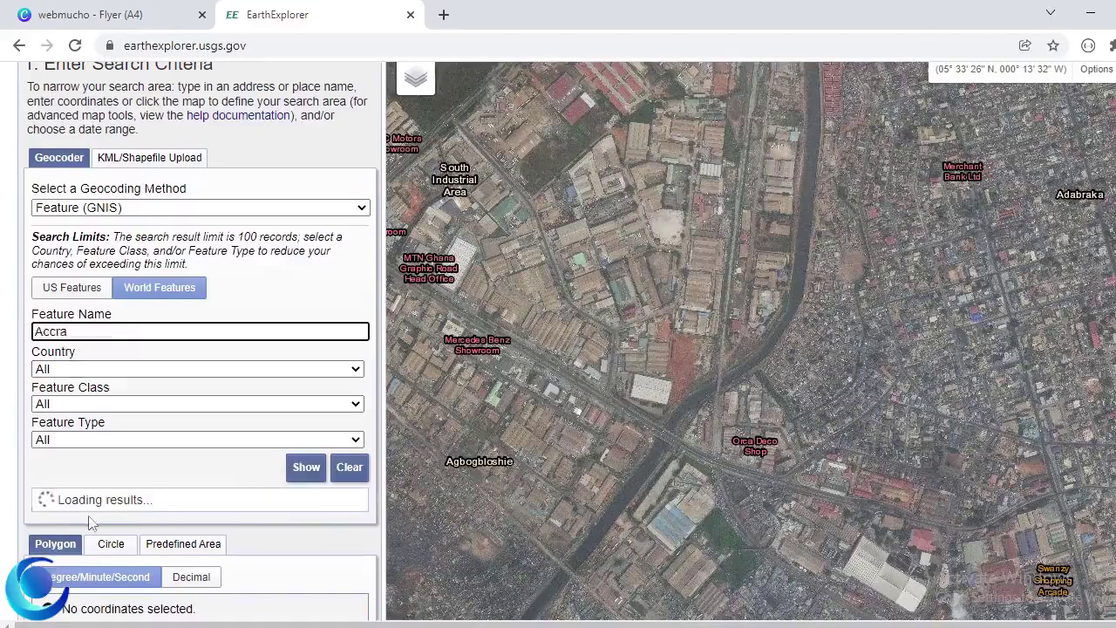
left_click(218, 566)
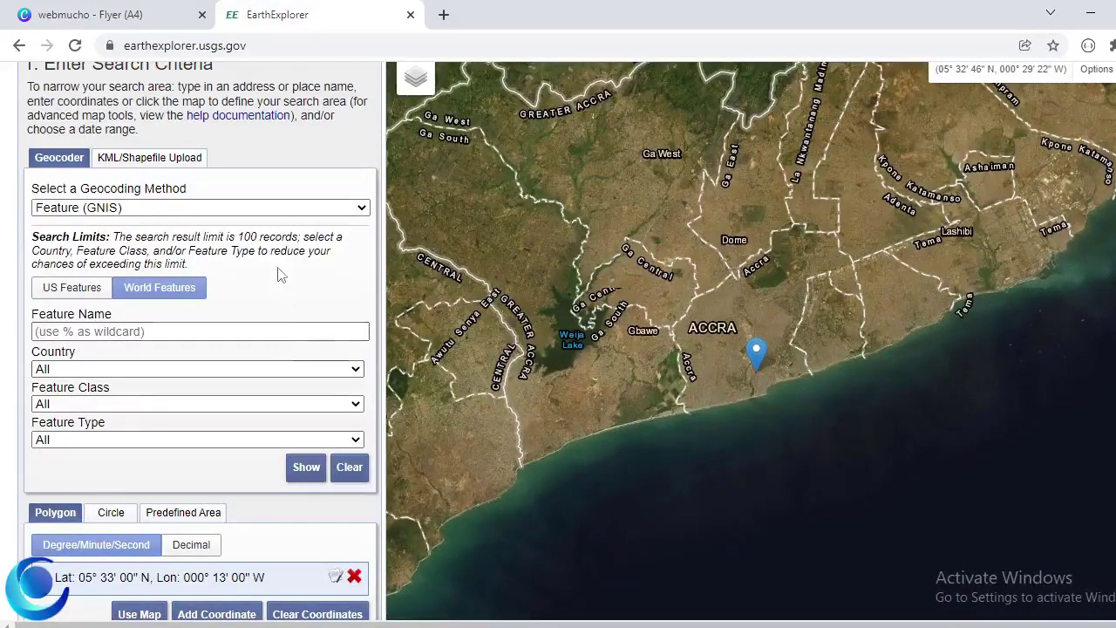
scroll(280, 274, "down", 2)
scroll(279, 274, "down", 1)
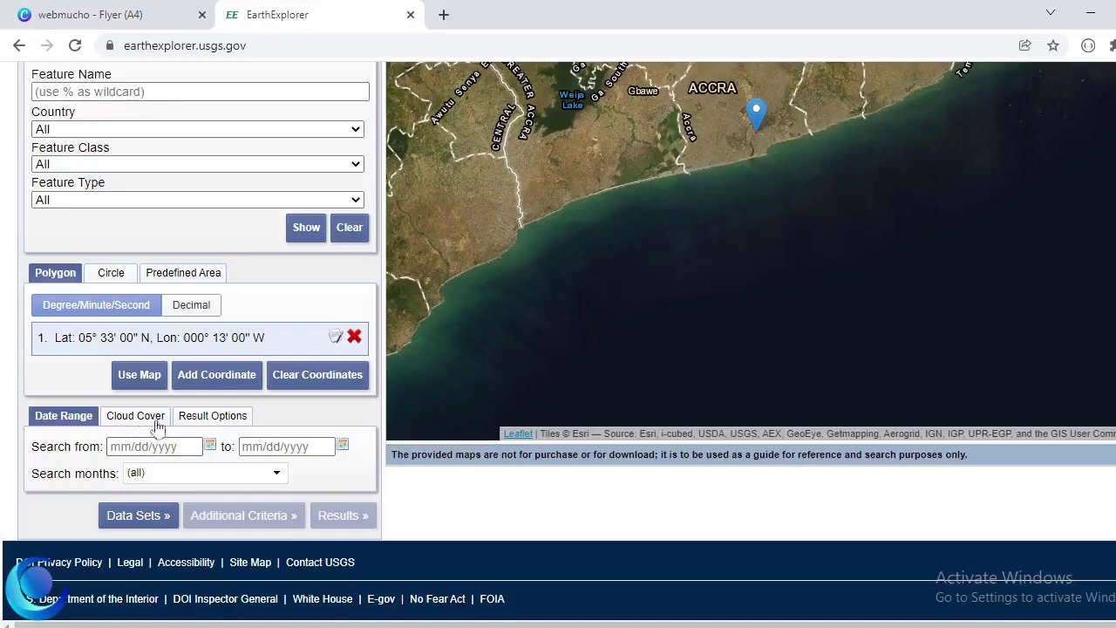
Step: In Data Sets, expand Landsat > Landsat Collection 2 Level-2 and tick Landsat 8 OLI/TIRS C2 L2
left_click(140, 520)
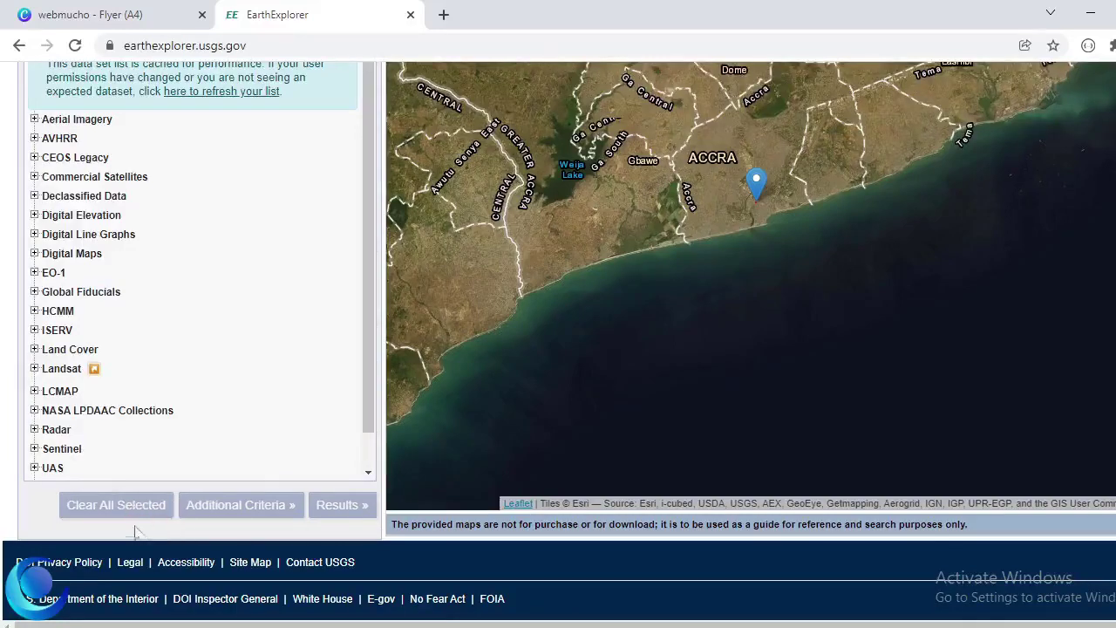
scroll(133, 471, "down", 2)
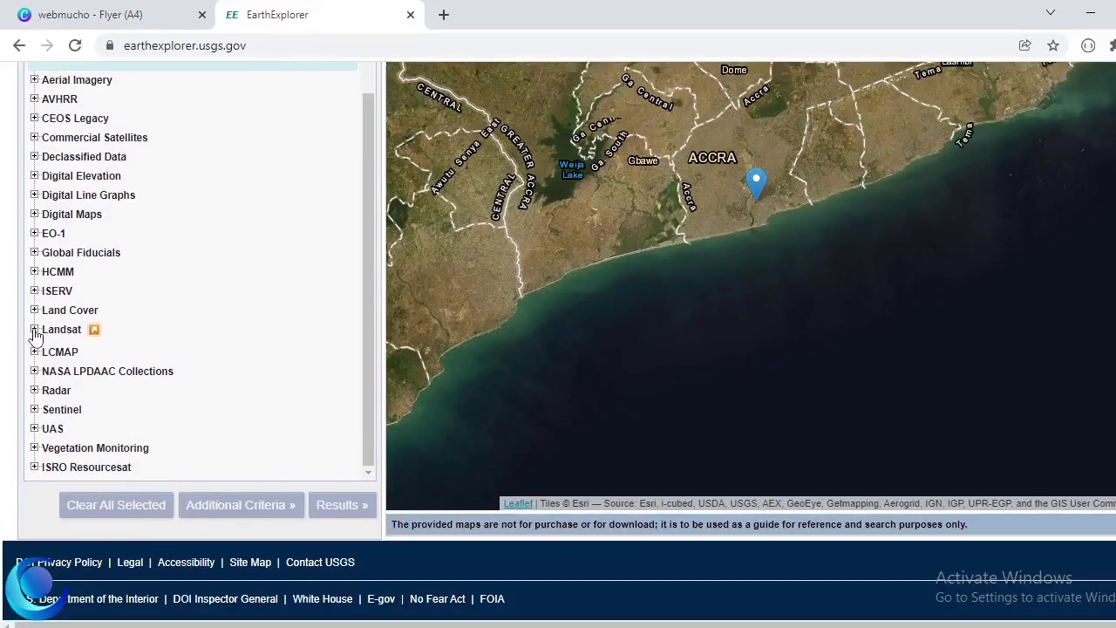
left_click(35, 330)
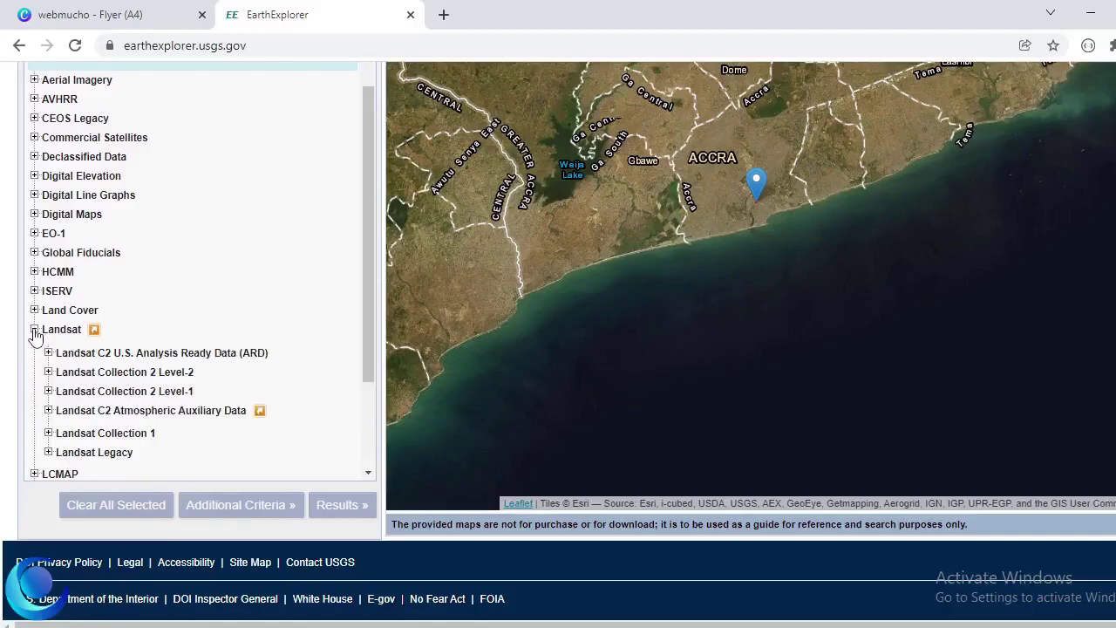
left_click(48, 373)
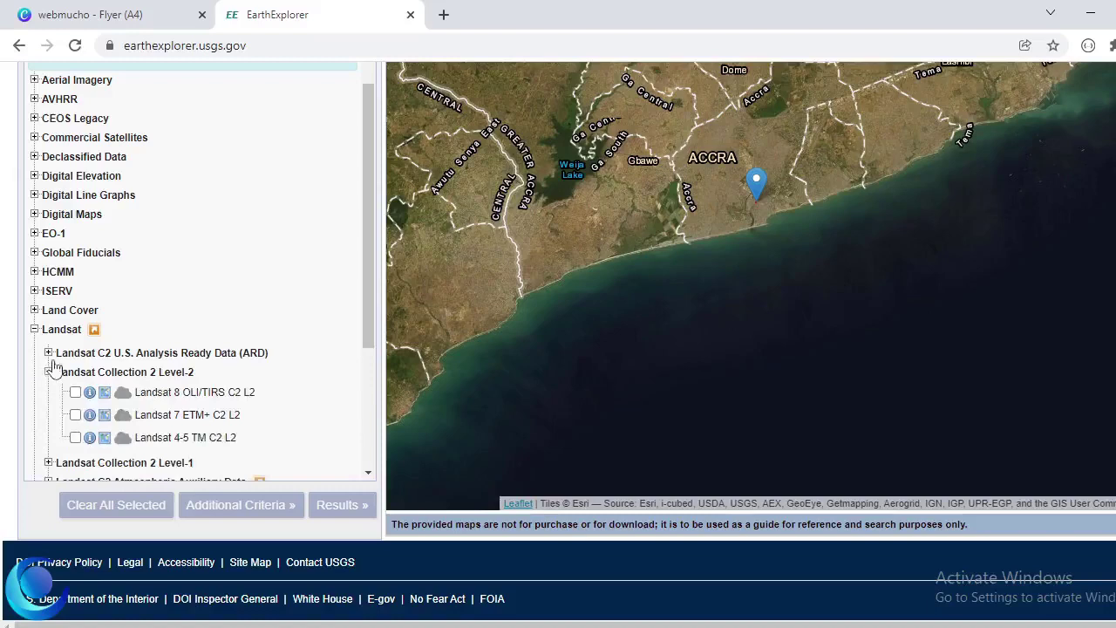
scroll(48, 373, "down", 1)
left_click(75, 307)
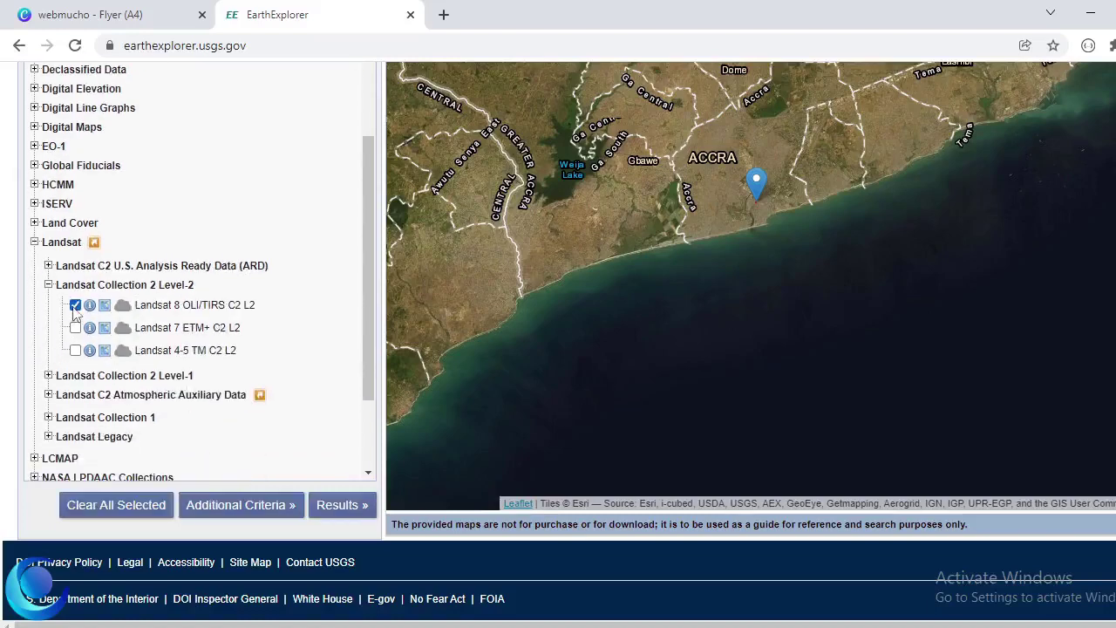
Step: Run the search to list 187 Landsat 8 OLI/TIRS C2 L2 scenes for path 193, row 056
left_click(238, 506)
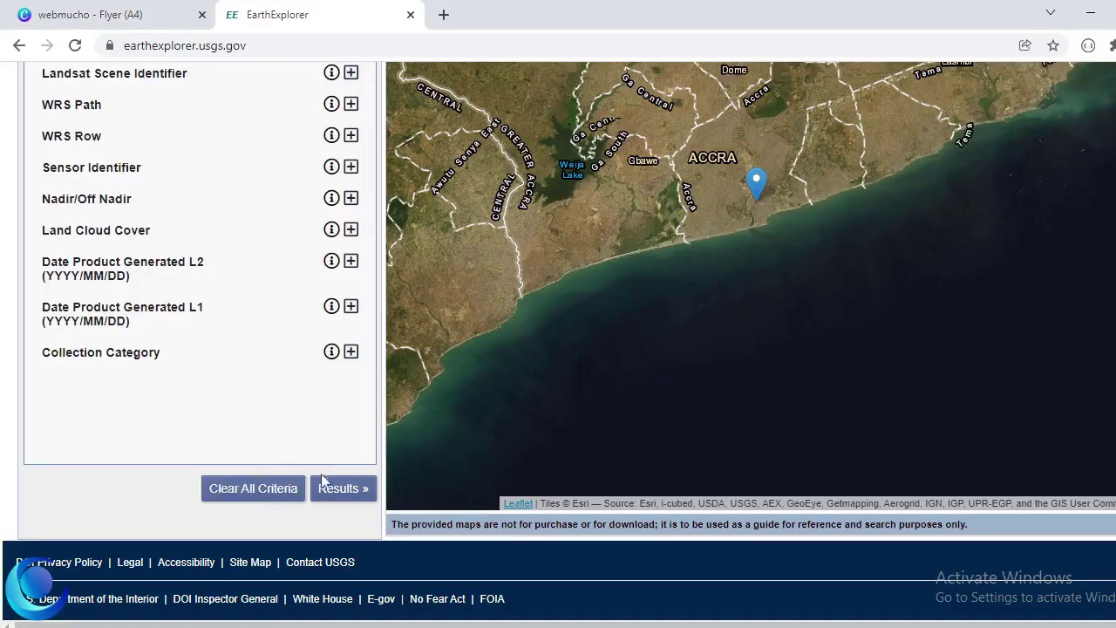
left_click(349, 489)
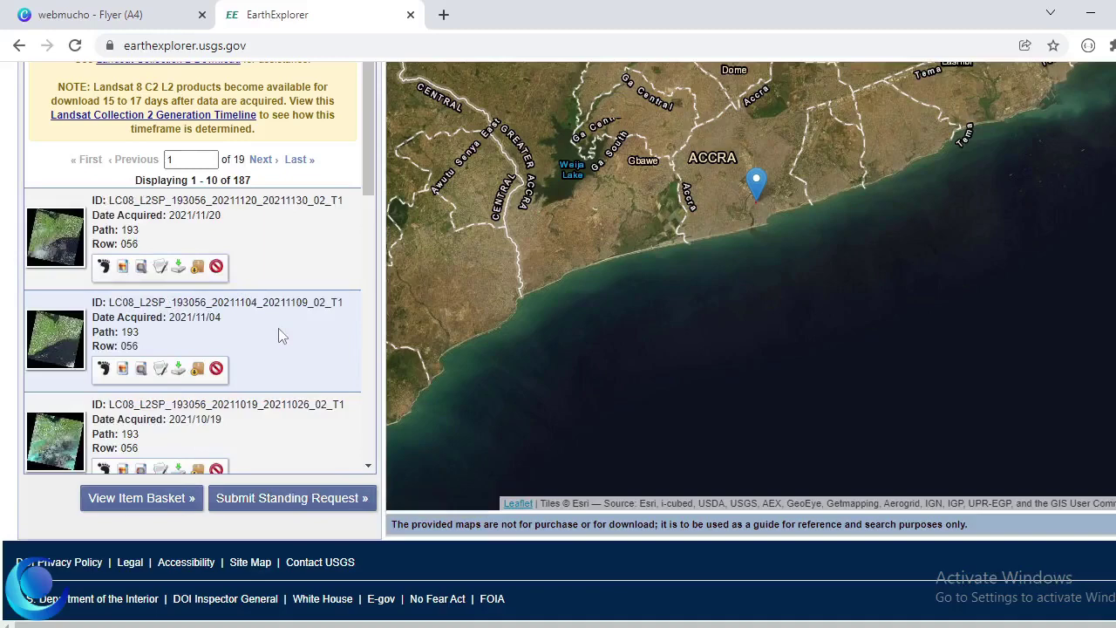
scroll(937, 242, "up", 2)
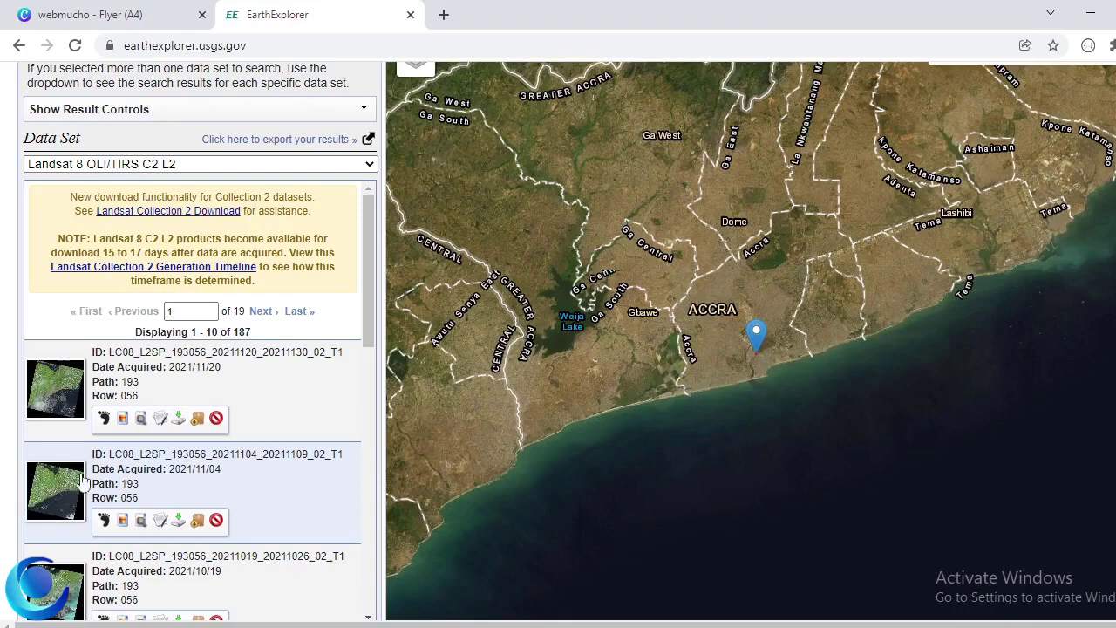
Step: Browse results page 1, then load page 2 with scenes from 2021/03/25 to 2021/01/04
scroll(103, 436, "down", 1)
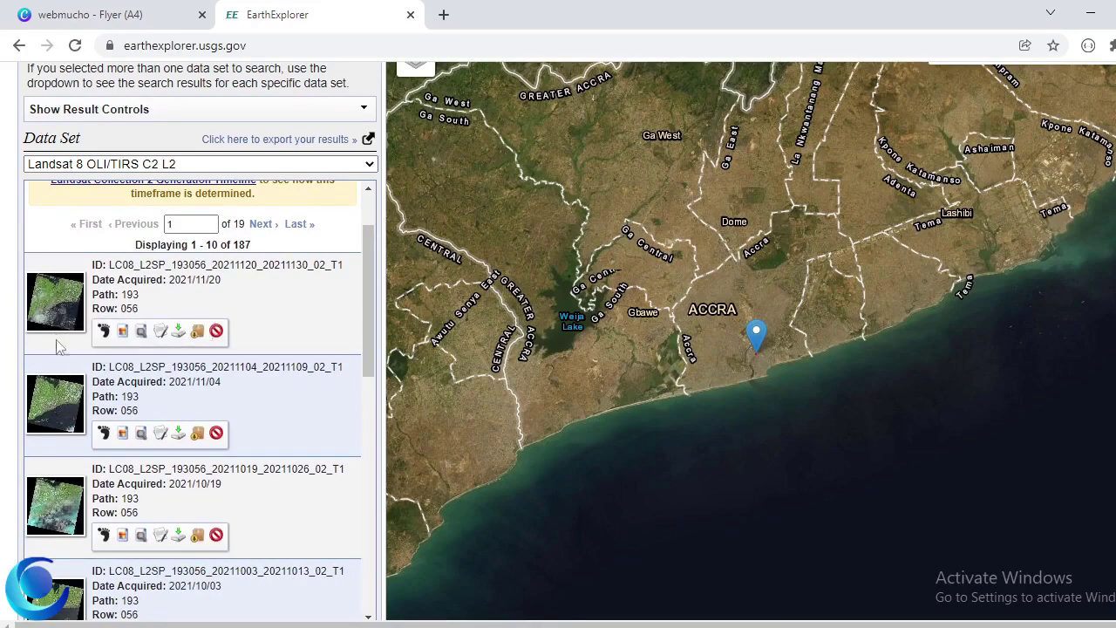
scroll(63, 397, "down", 1)
scroll(63, 397, "down", 5)
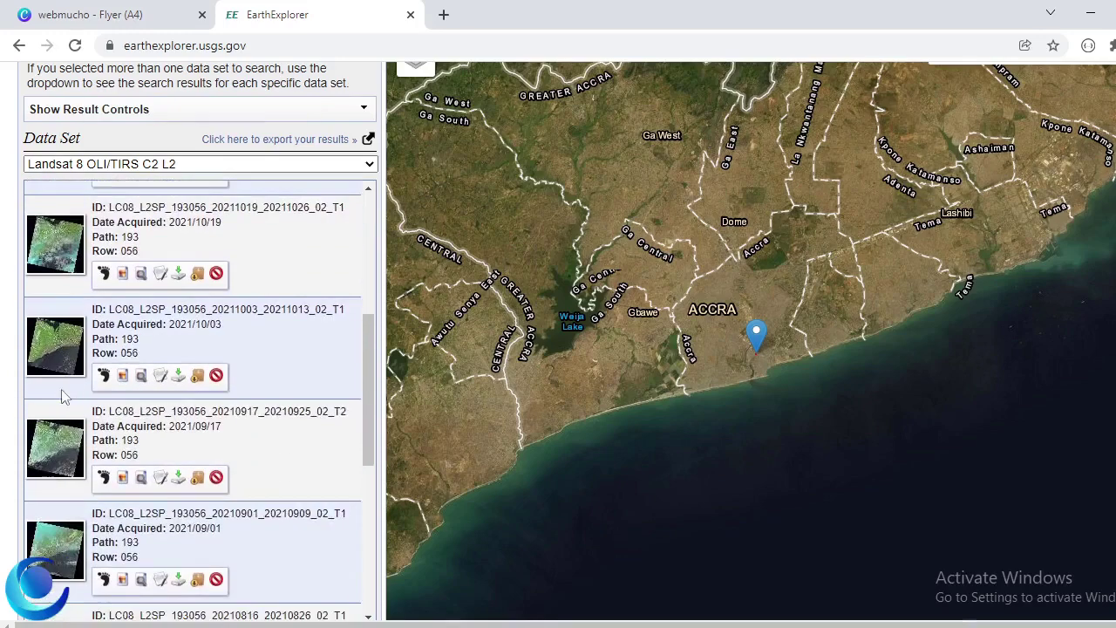
scroll(62, 397, "down", 1)
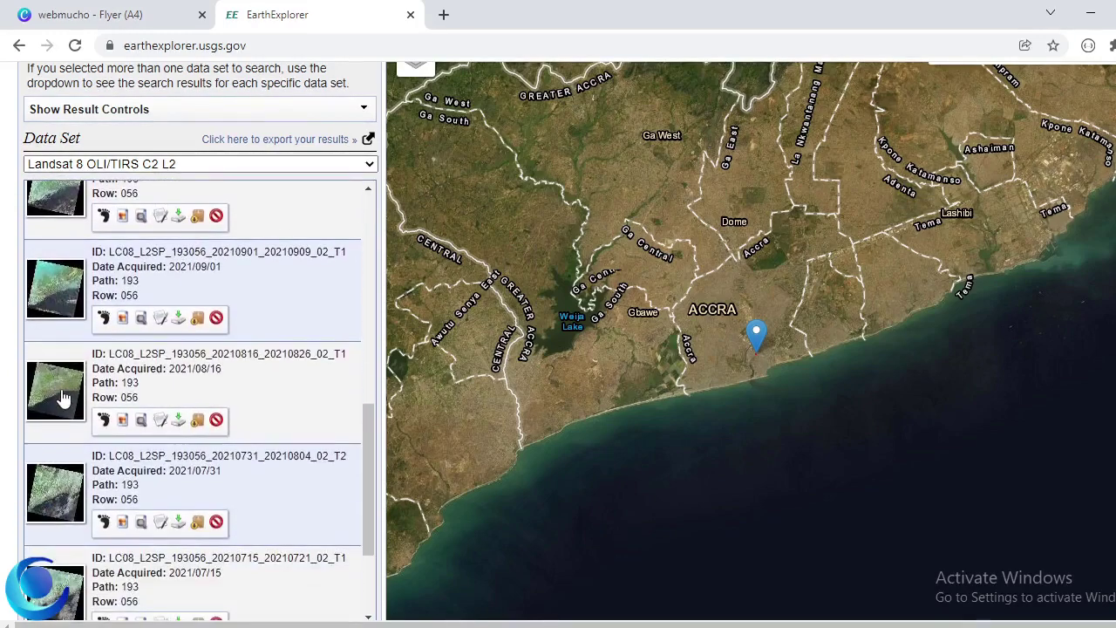
scroll(63, 397, "down", 2)
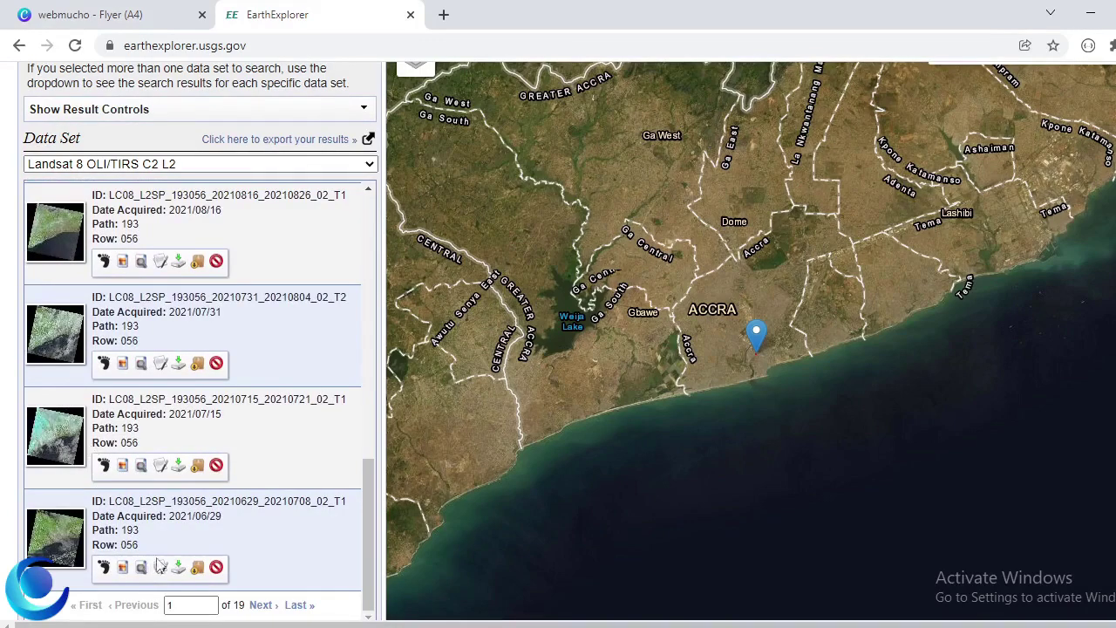
left_click(262, 604)
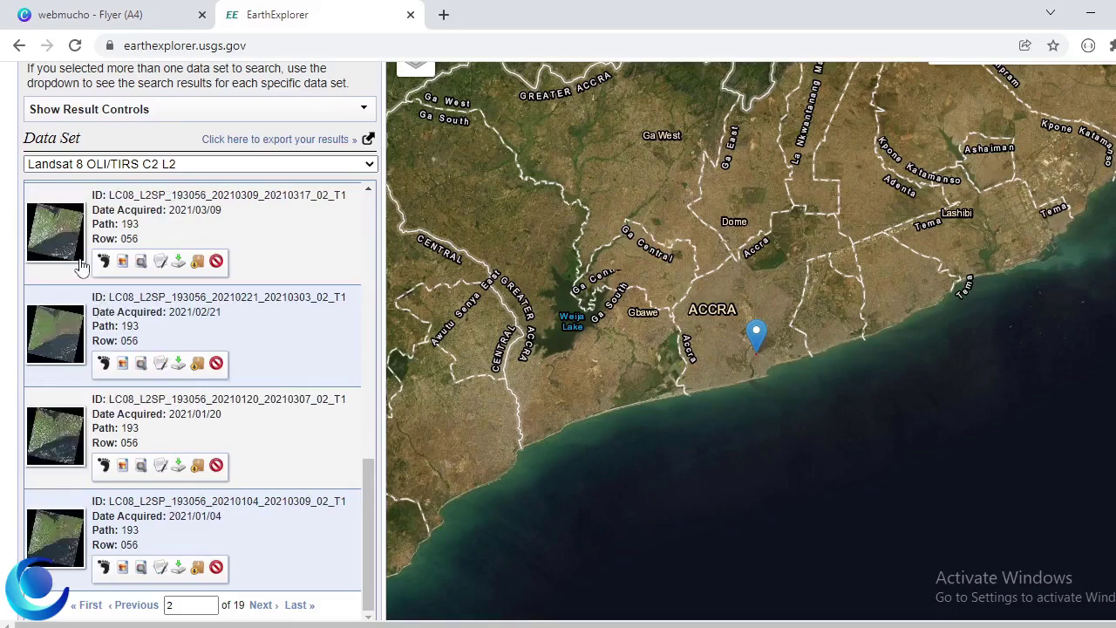
scroll(52, 344, "down", 2)
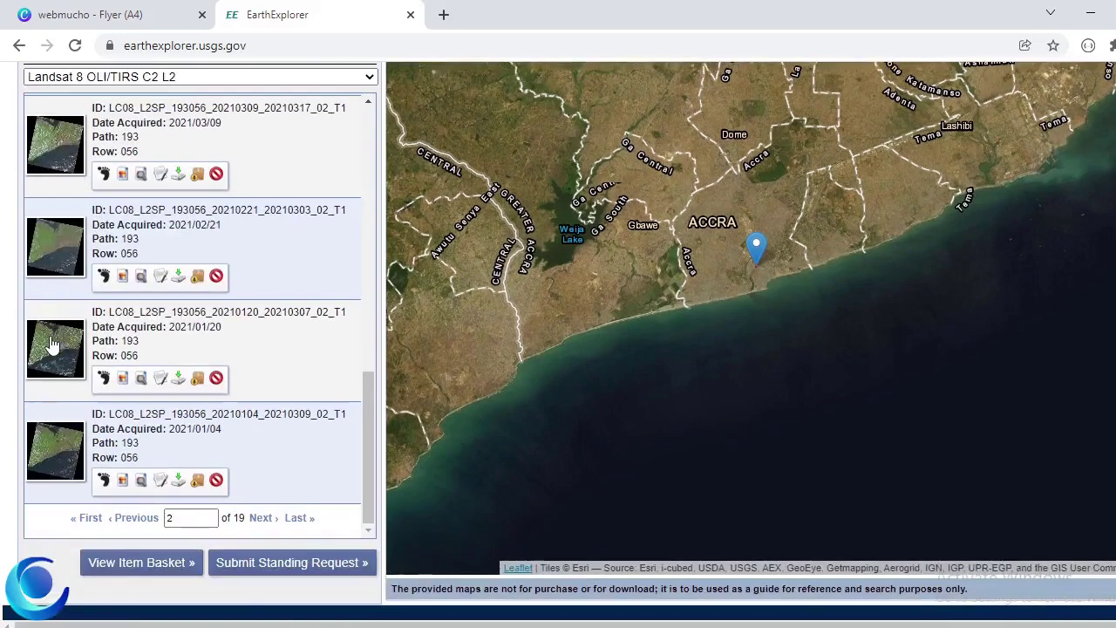
scroll(53, 345, "up", 1)
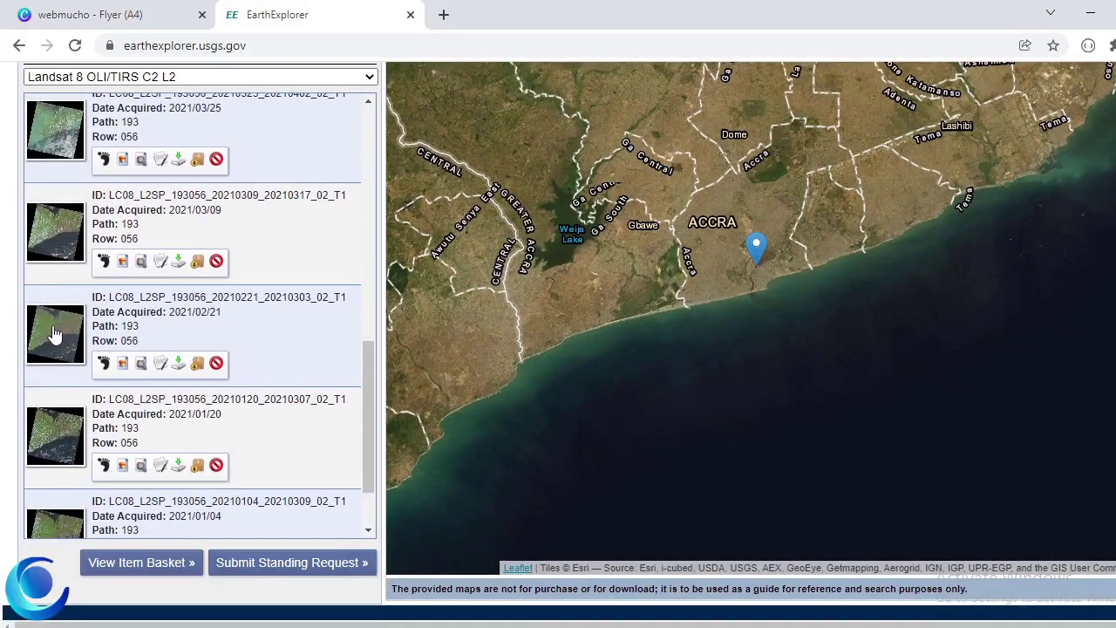
Step: Review the 2021/02/21 scene's metadata, then draw its footprint over the Accra region
left_click(51, 331)
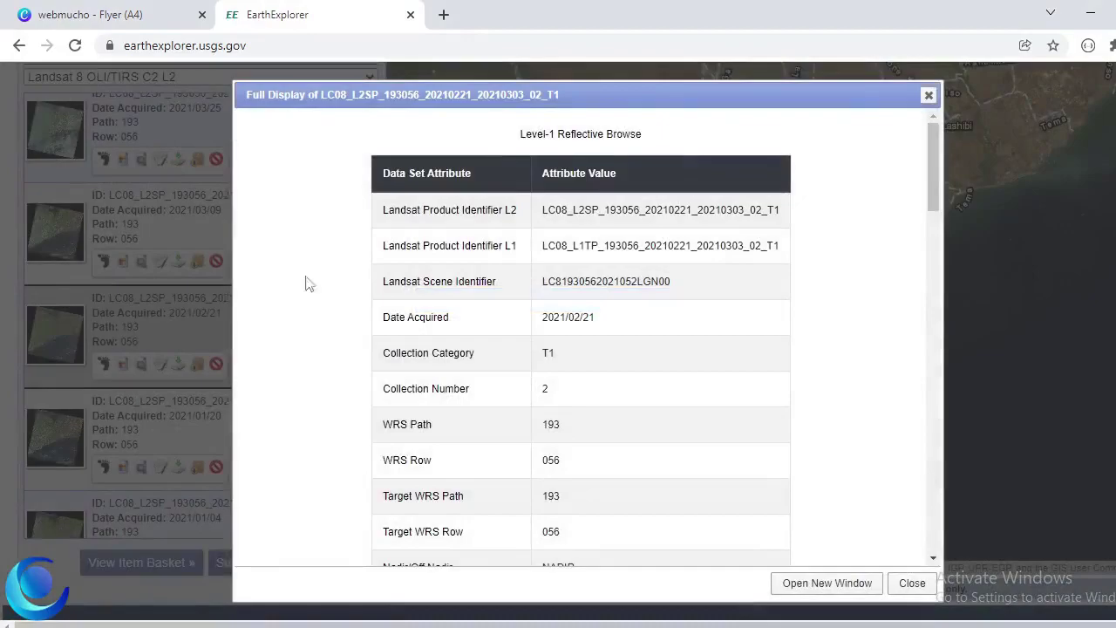
left_click(928, 95)
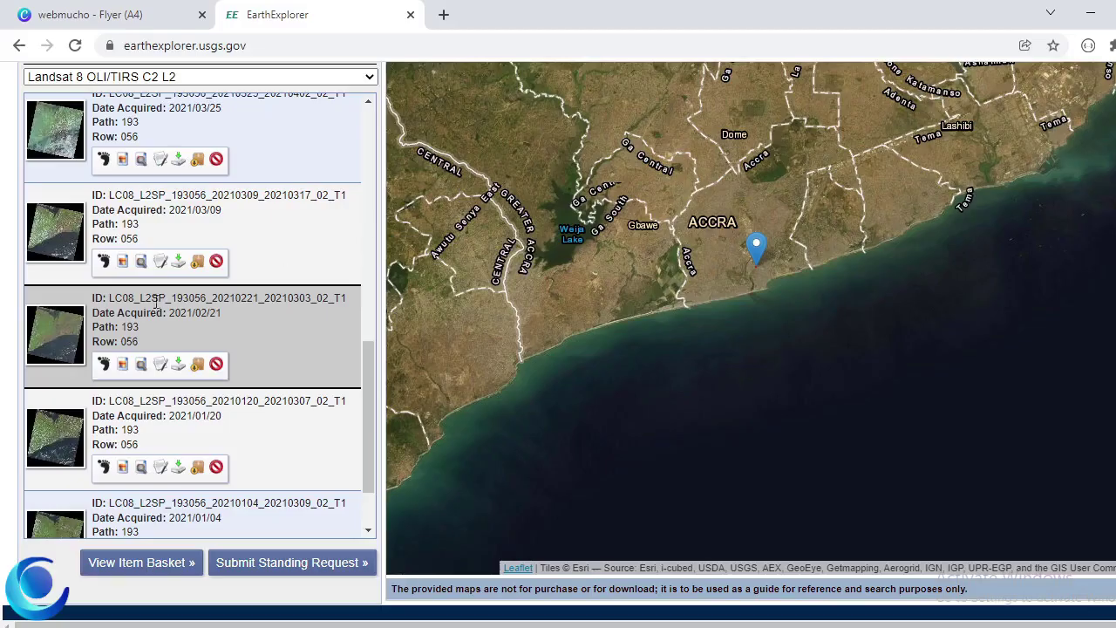
left_click(104, 364)
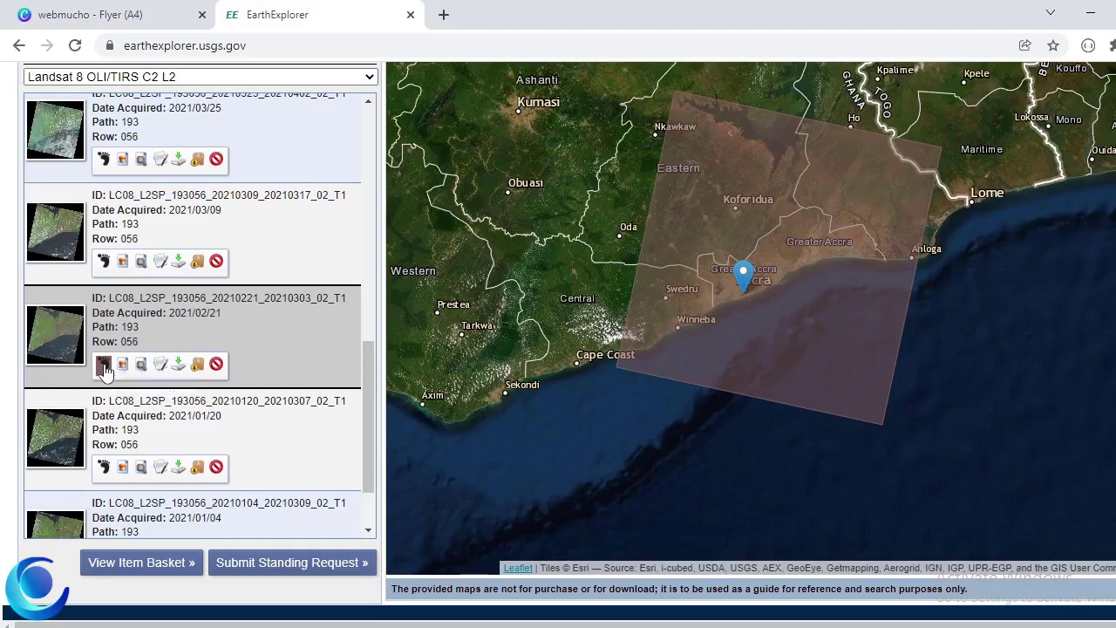
Step: Hide the 2021/02/21 footprint and overlay that scene's browse image on the map instead
left_click(103, 366)
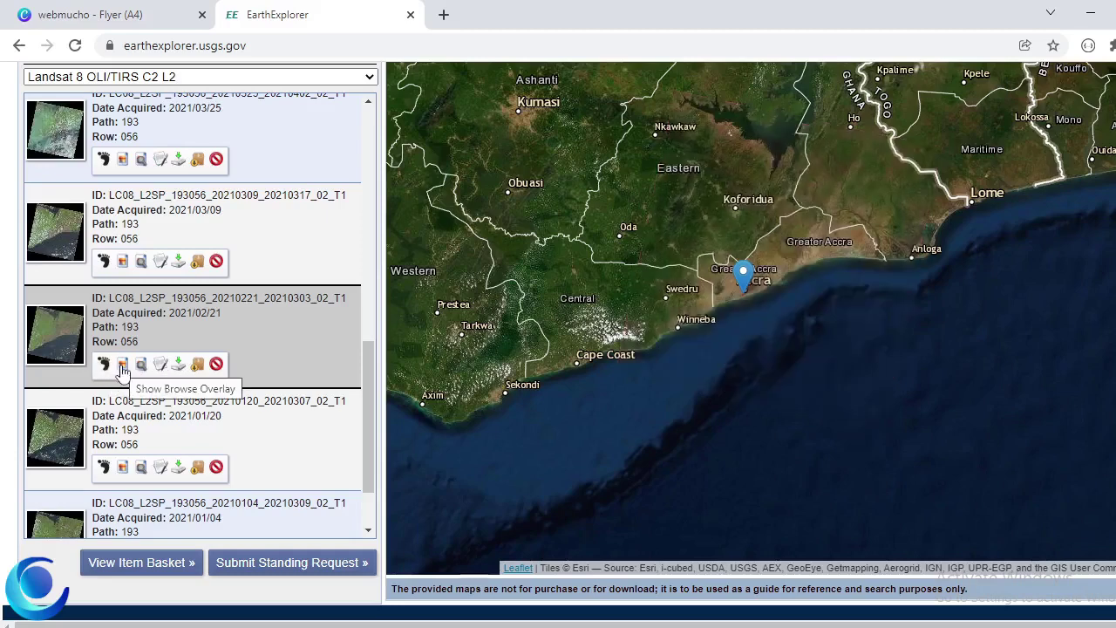
left_click(123, 367)
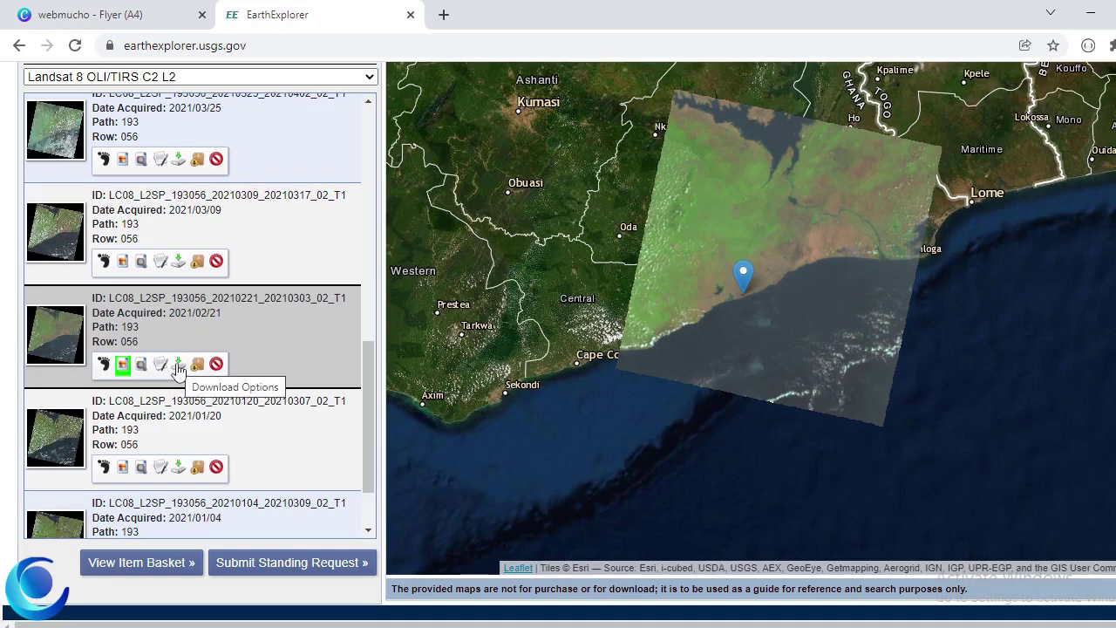
Step: Open the 2021/02/21 scene's download options and list the Product Download Options files
left_click(177, 365)
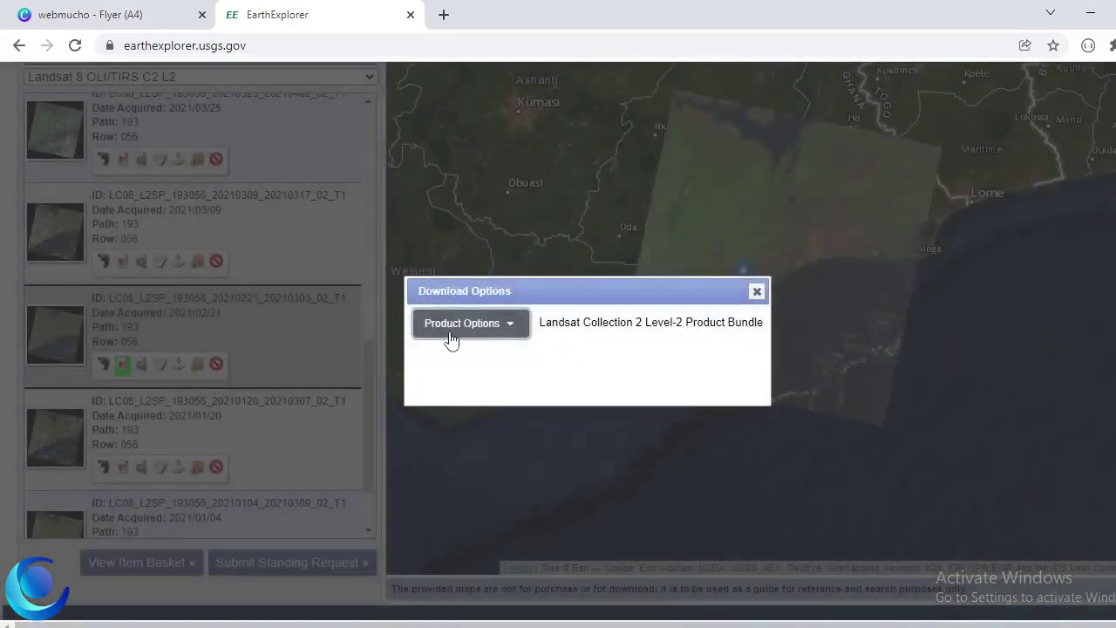
left_click(460, 331)
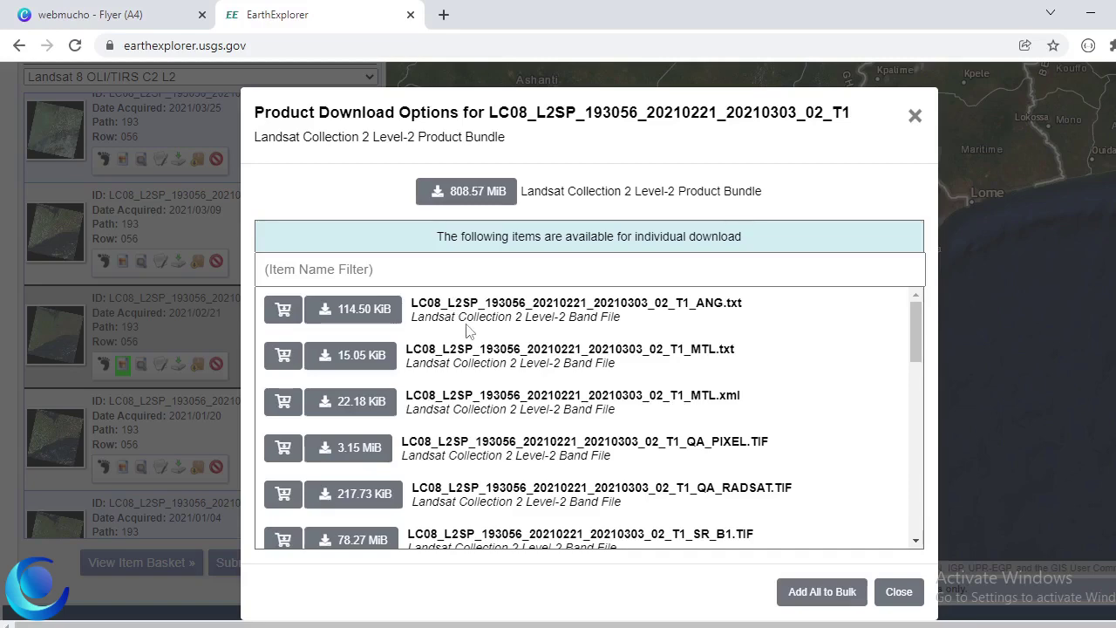
scroll(467, 329, "down", 9)
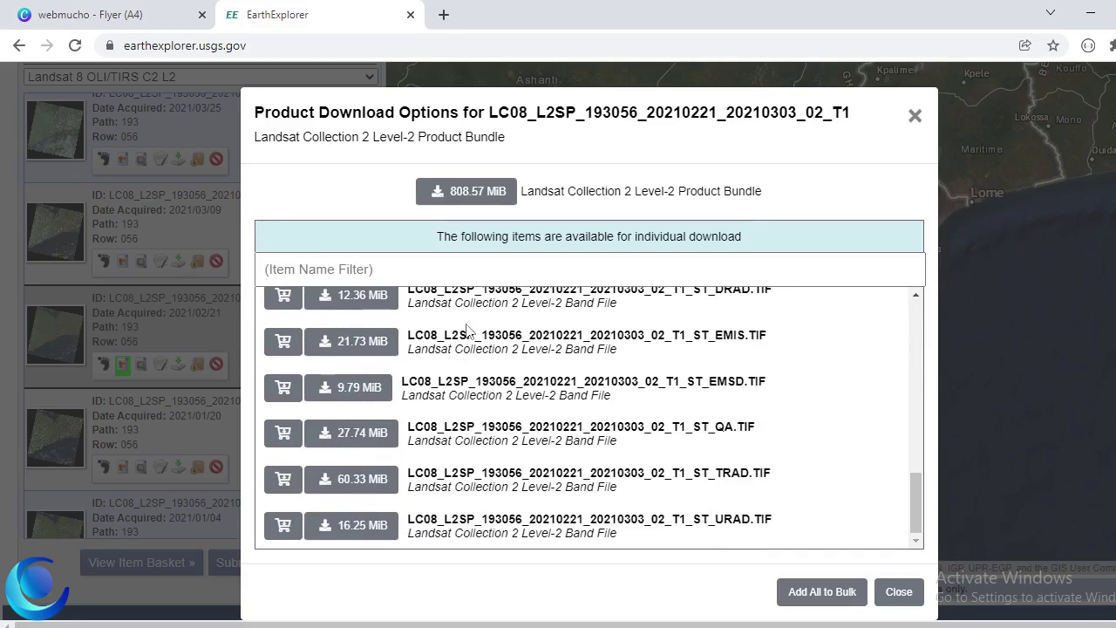
scroll(460, 425, "up", 8)
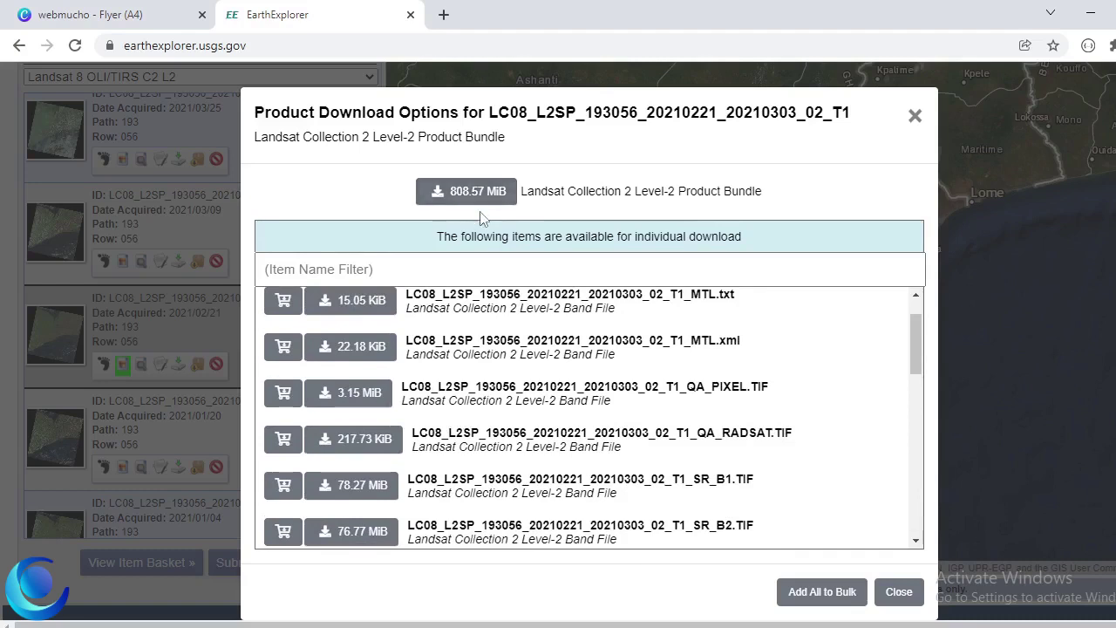
scroll(396, 349, "up", 1)
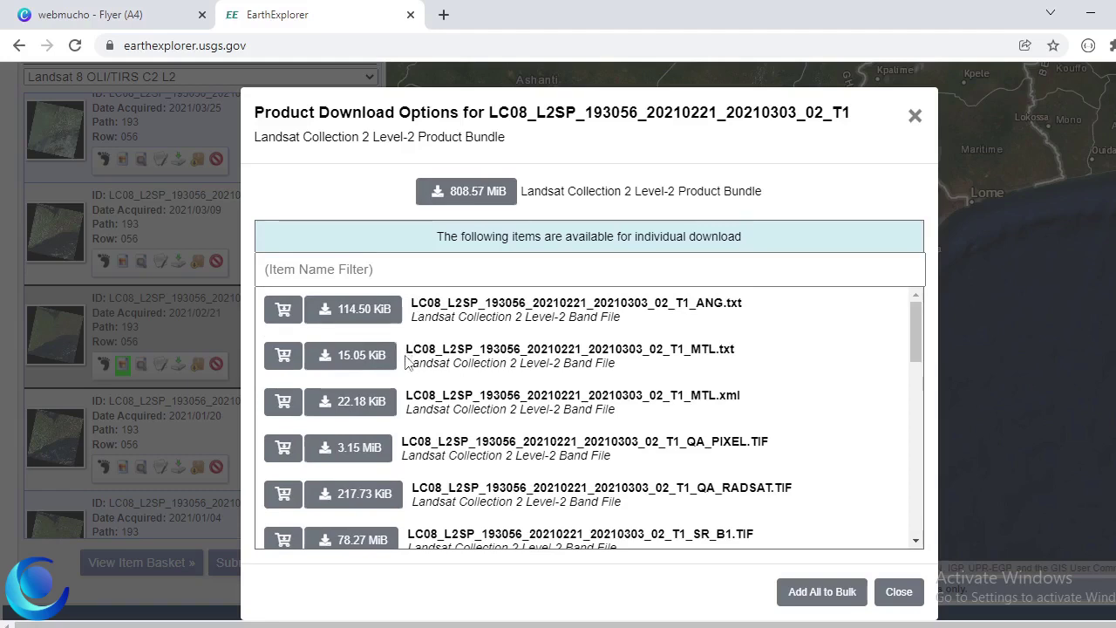
Step: Scroll through the individual band files listed under the 808.57 MiB bundle
scroll(432, 368, "down", 2)
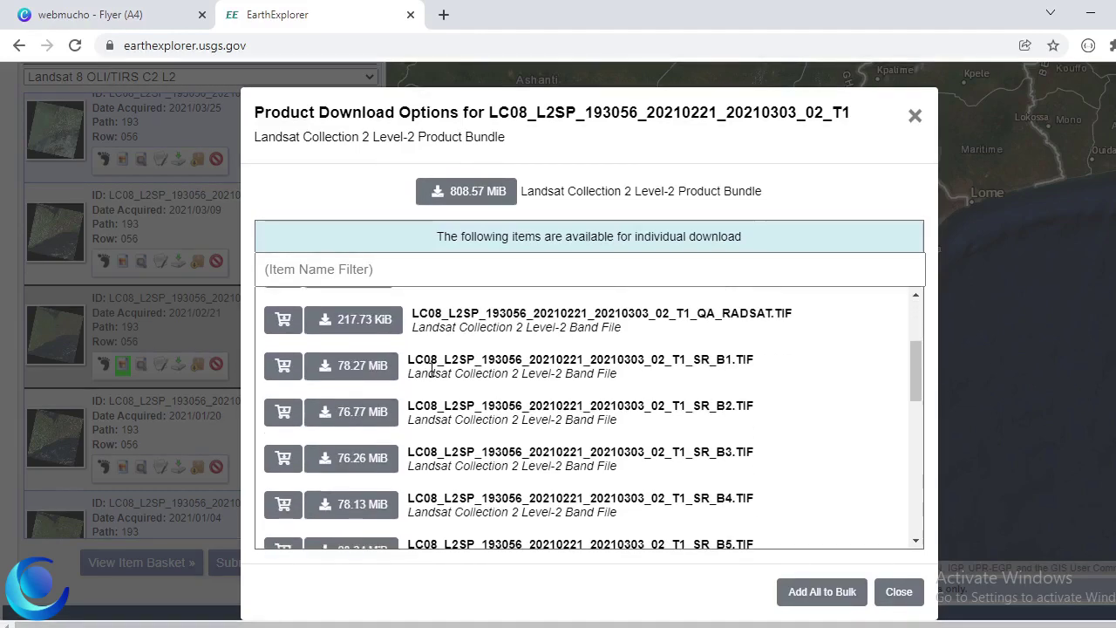
scroll(432, 370, "down", 1)
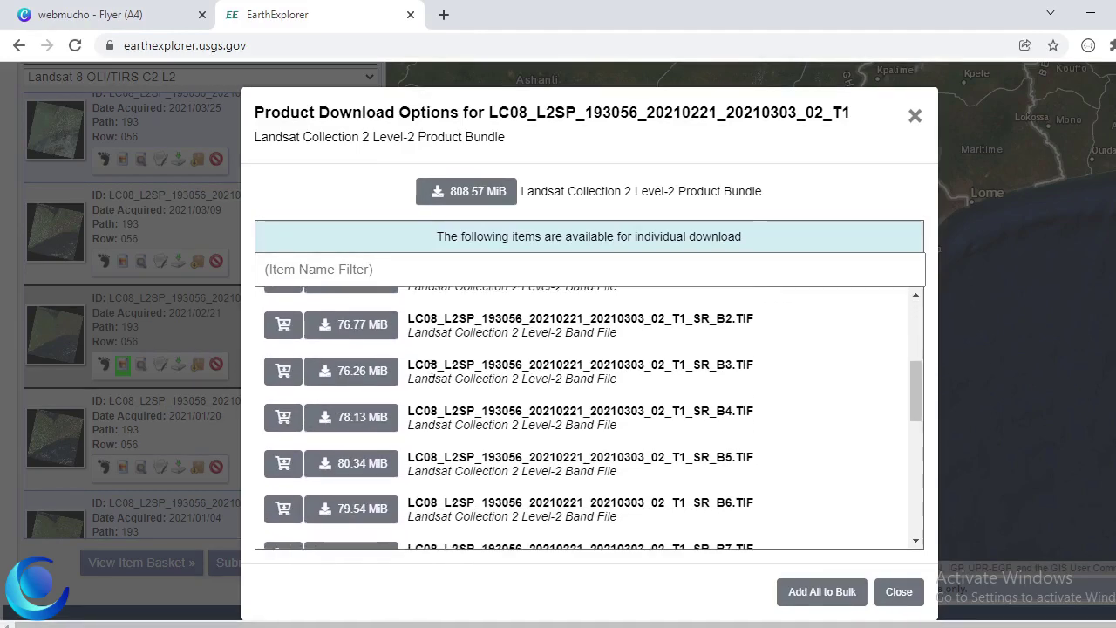
scroll(431, 370, "up", 3)
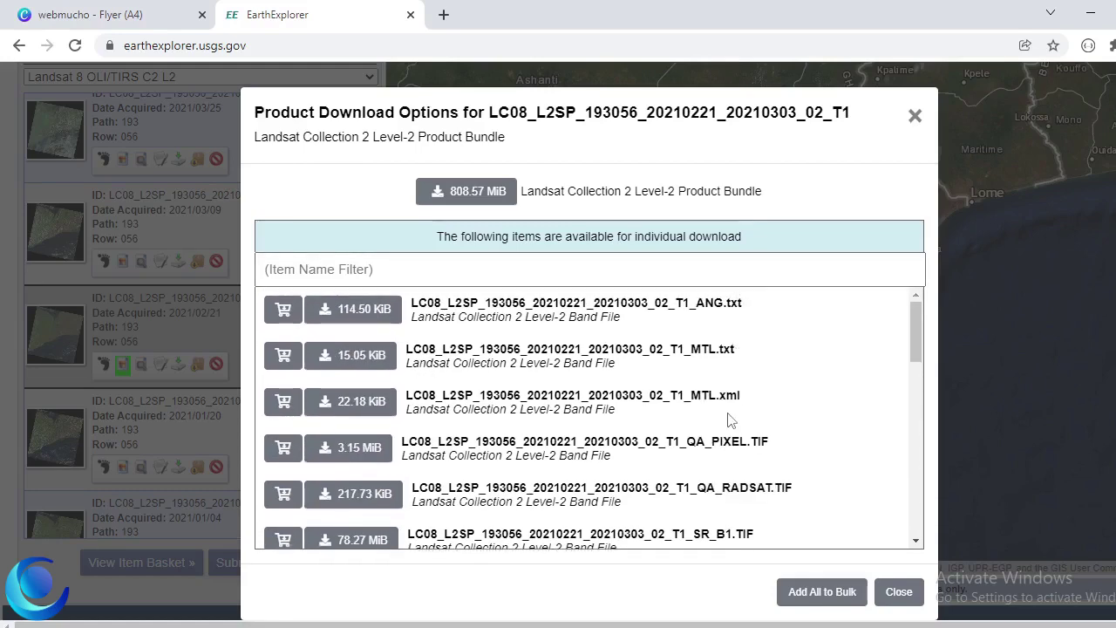
scroll(616, 437, "down", 1)
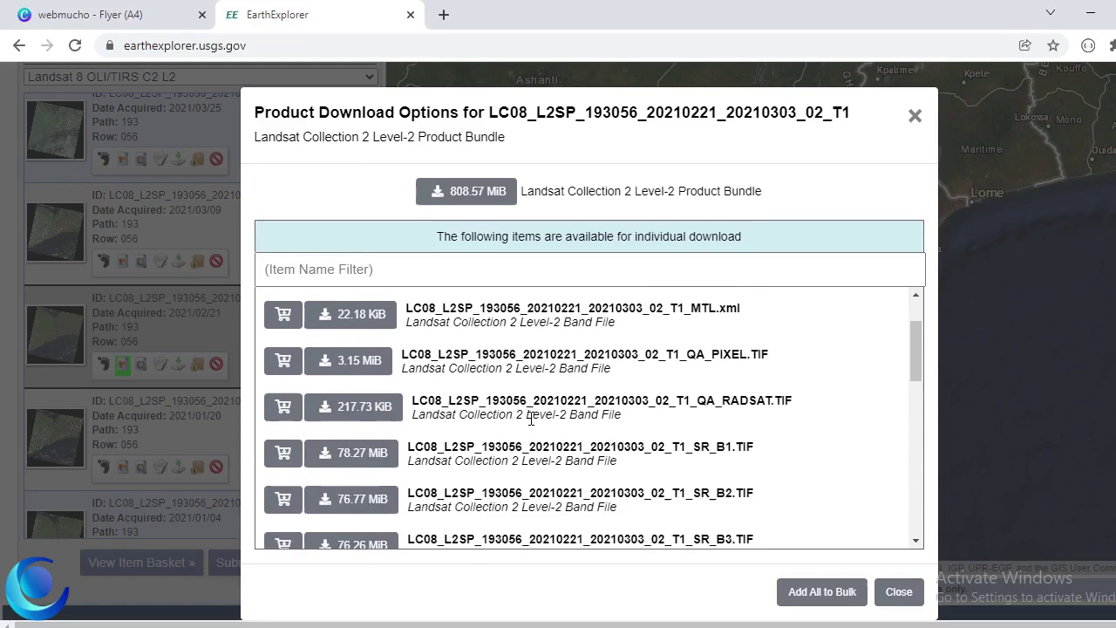
scroll(364, 408, "down", 2)
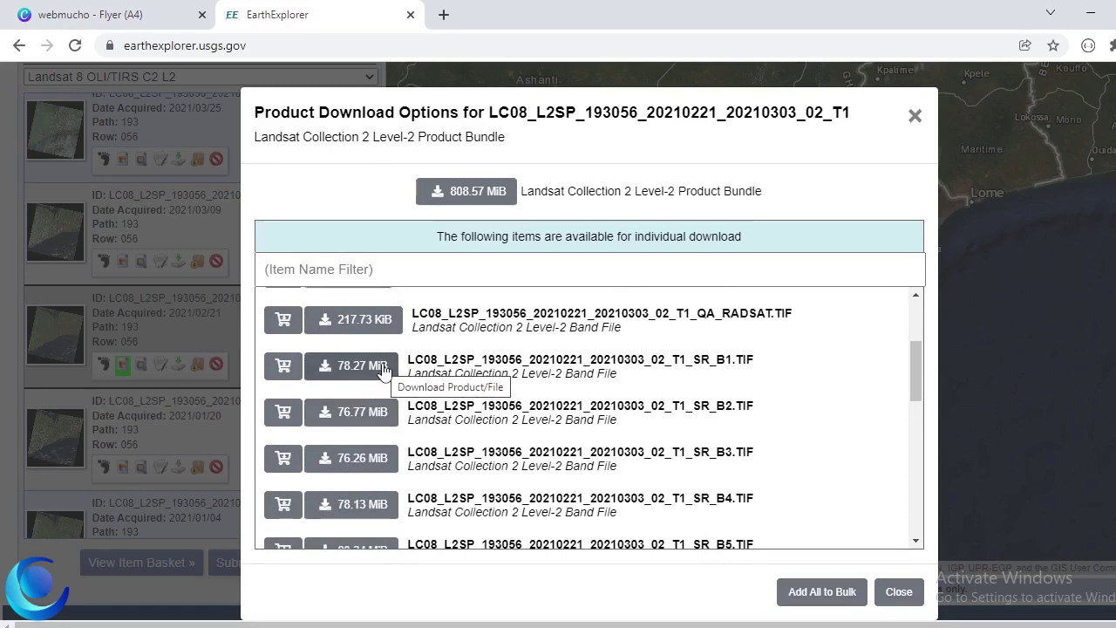
scroll(384, 393, "down", 2)
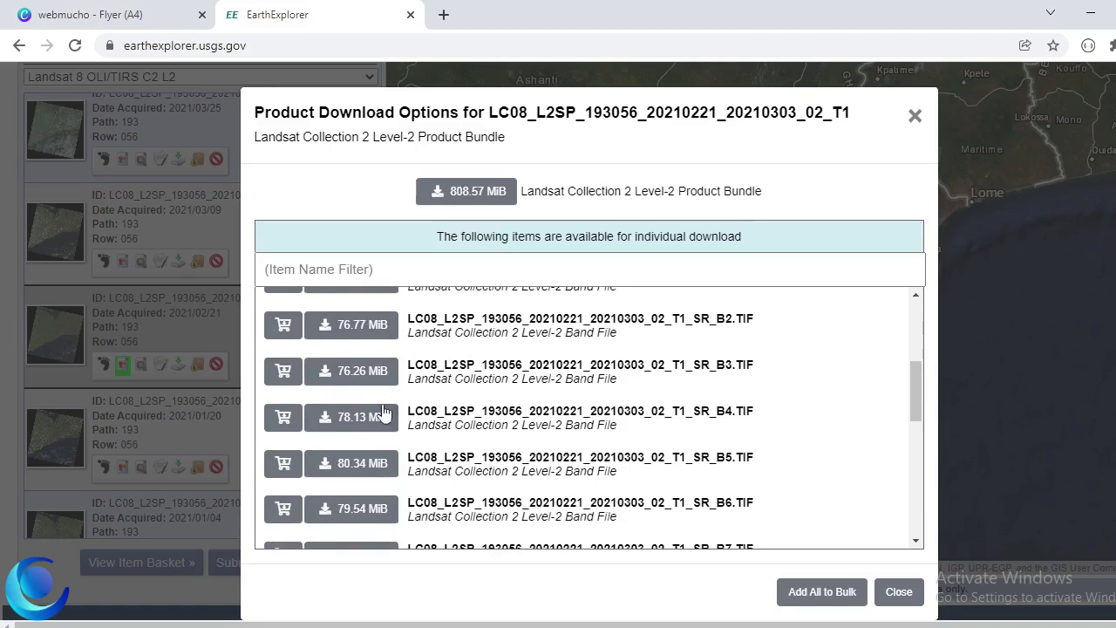
scroll(384, 415, "down", 1)
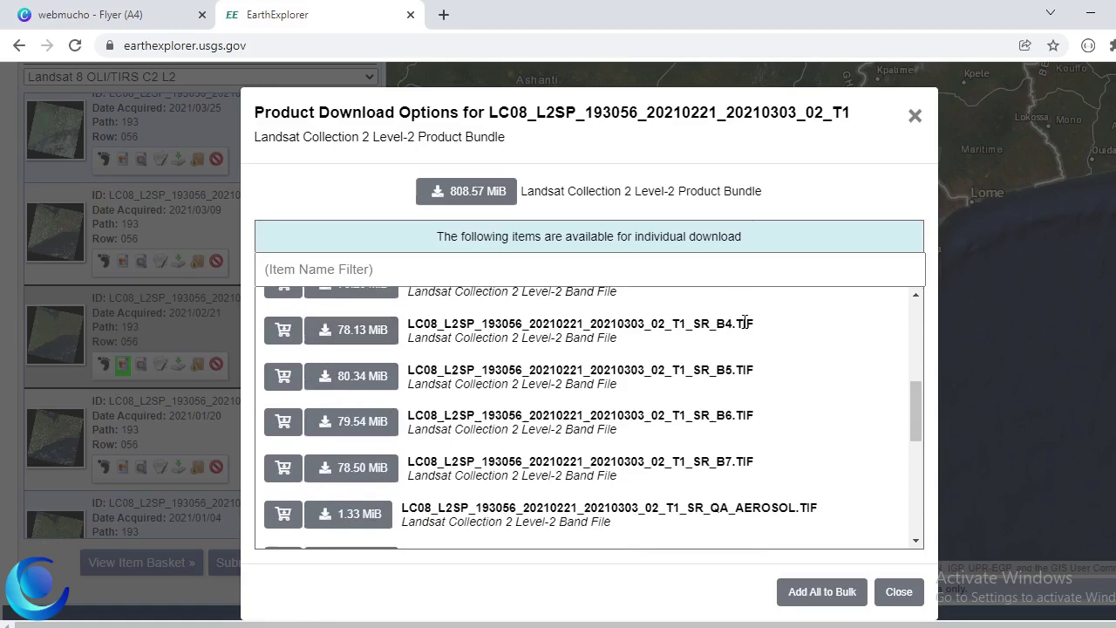
scroll(373, 399, "down", 2)
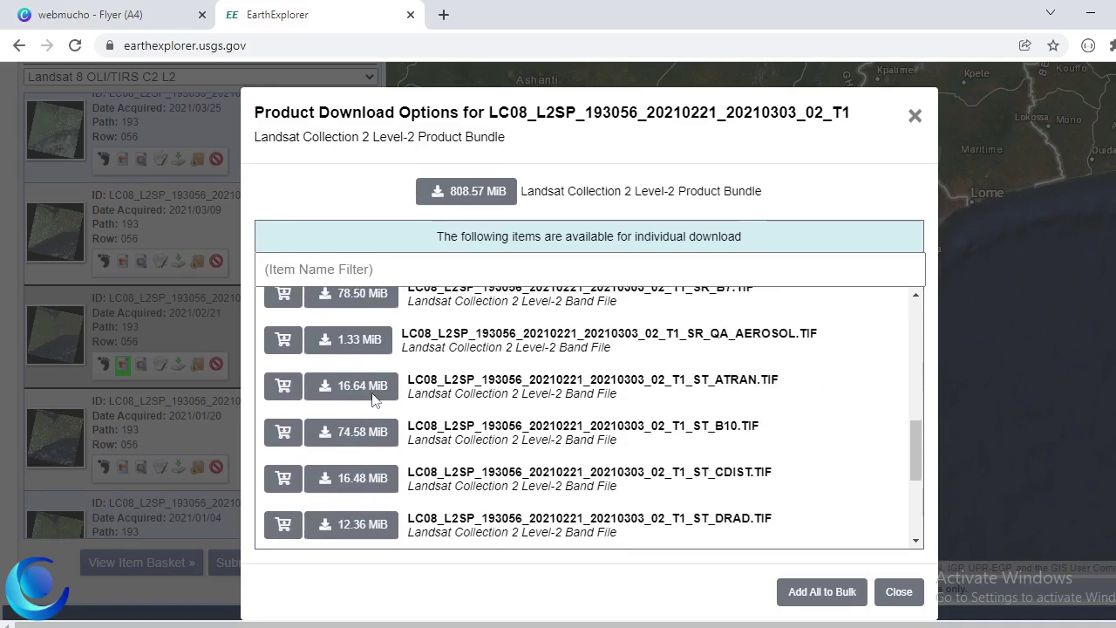